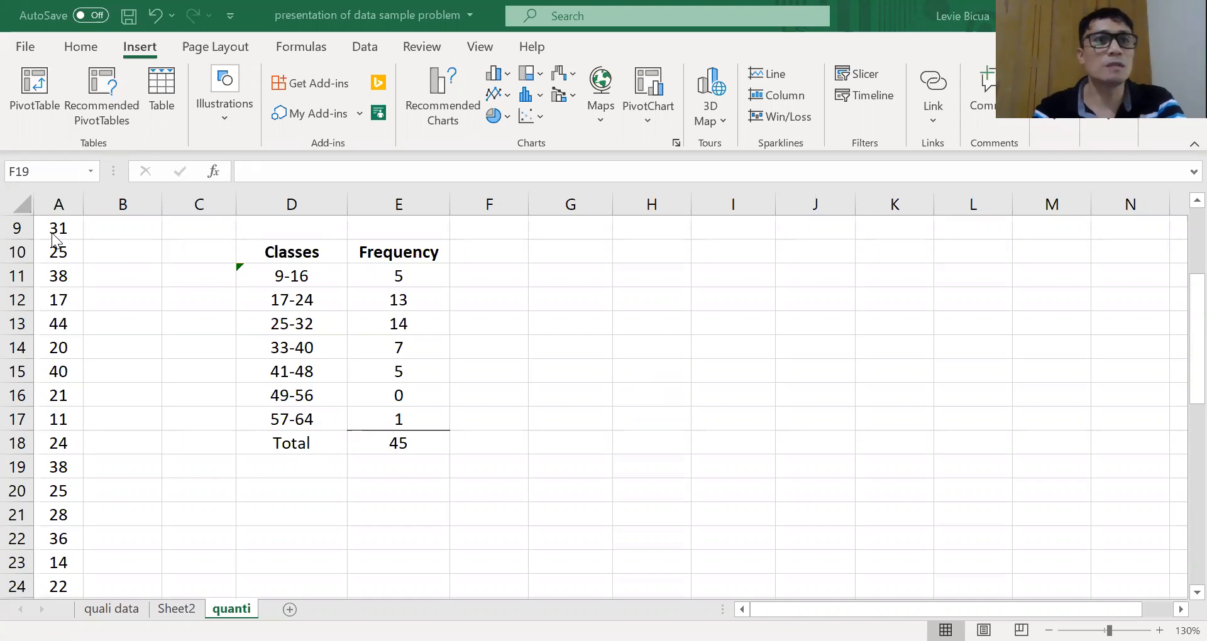
left_click(56, 229)
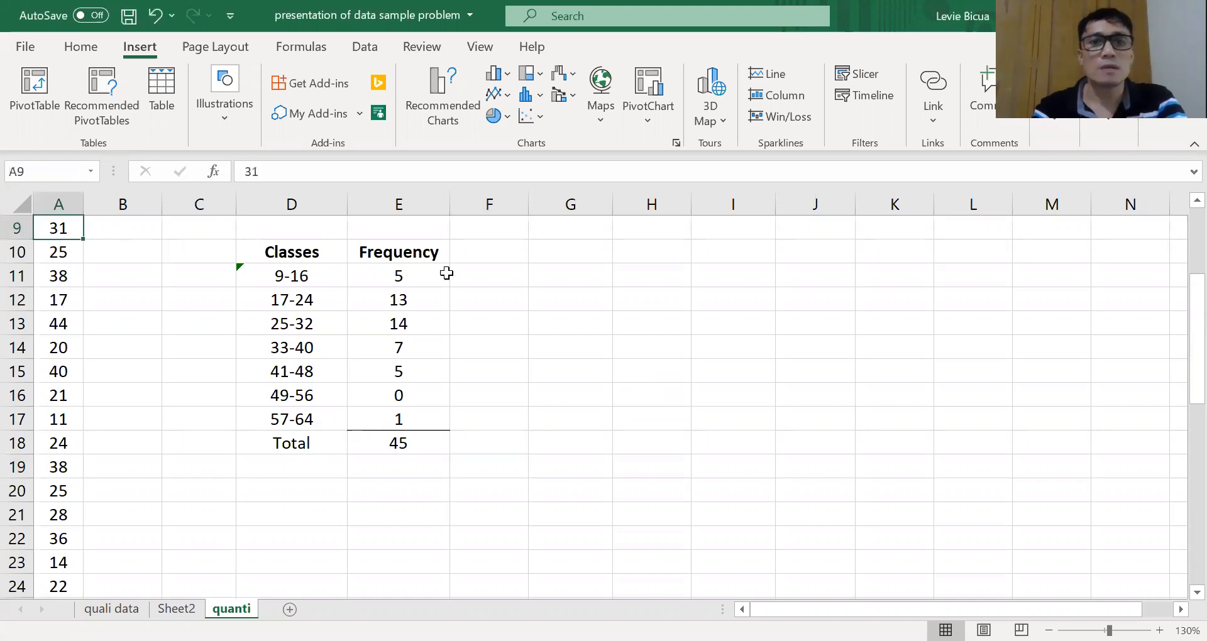
left_click(500, 264)
left_click(496, 248)
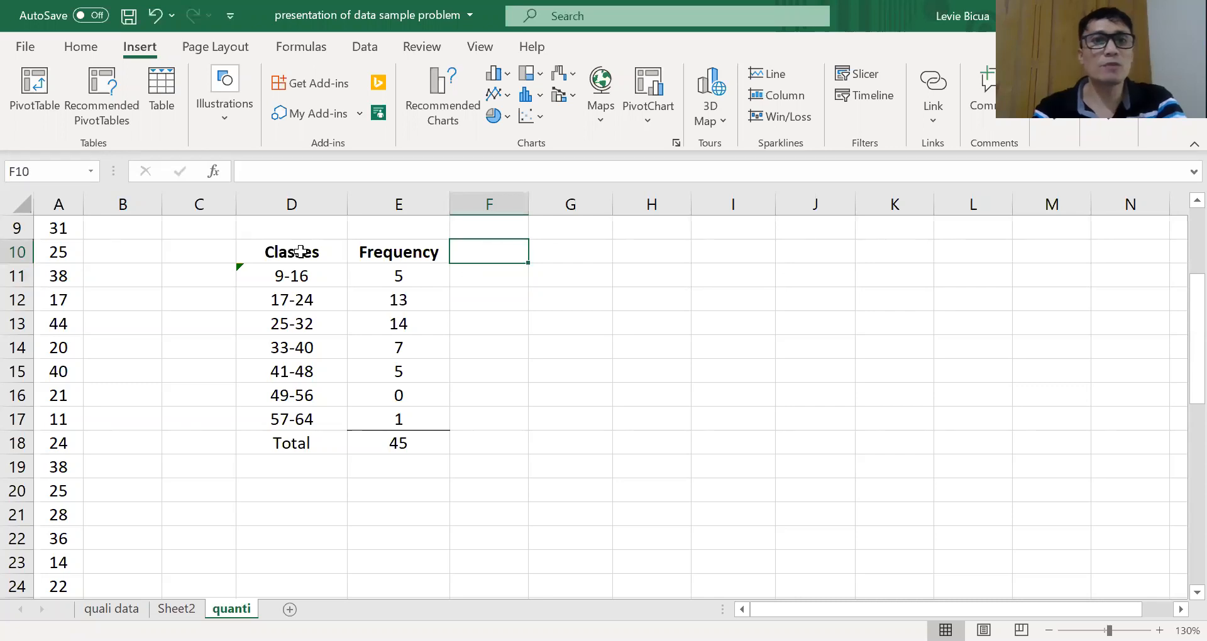
left_click(271, 253)
key("shift+Right")
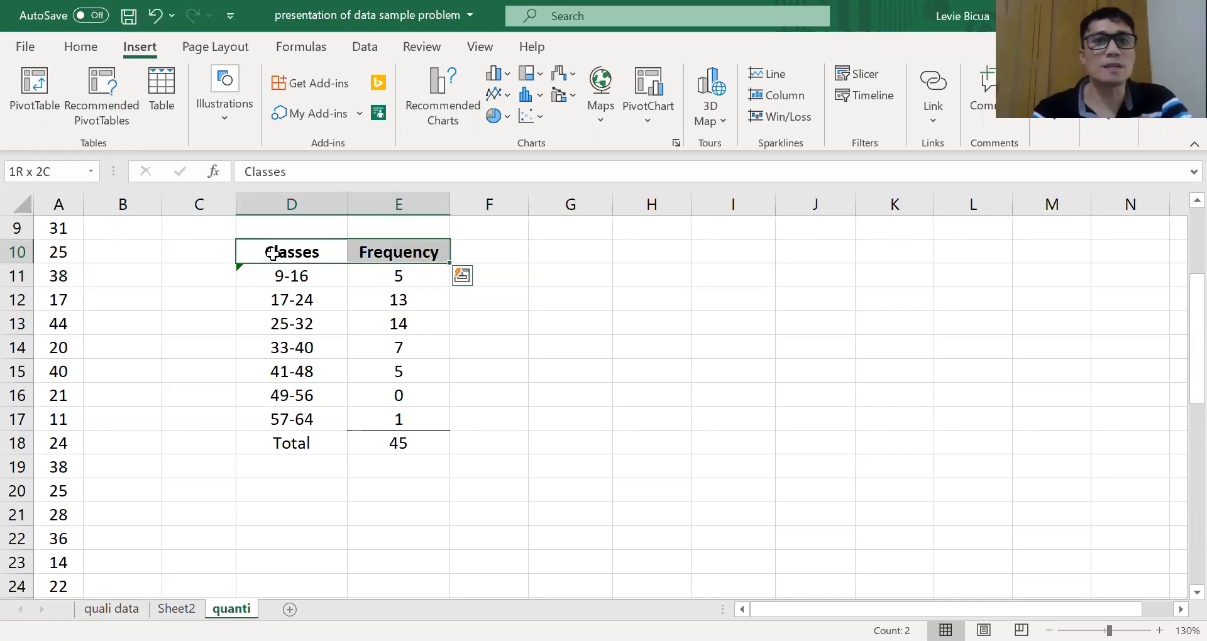
key("shift+Down")
key("shift+Down")
key("shift+Down")
key("shift+Down")
key("shift+Down")
key("shift+Down")
key("shift+Down")
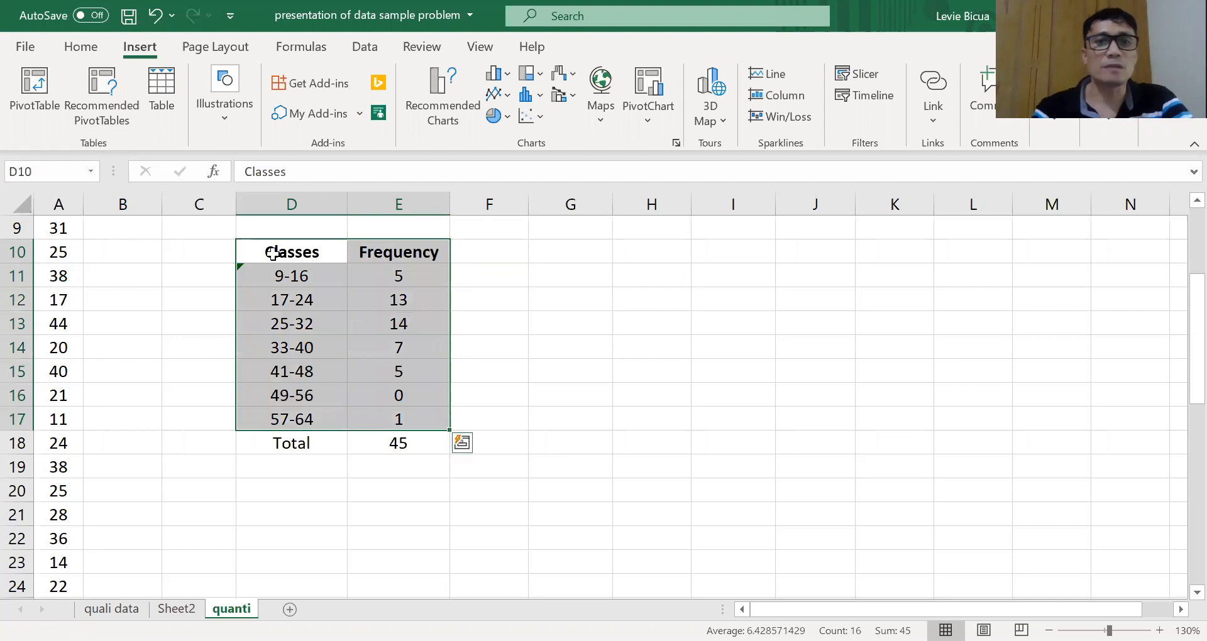
Step: Add a CB heading in cell F10 and enter the first class boundaries, 8.5-16.5, in F11
left_click(489, 254)
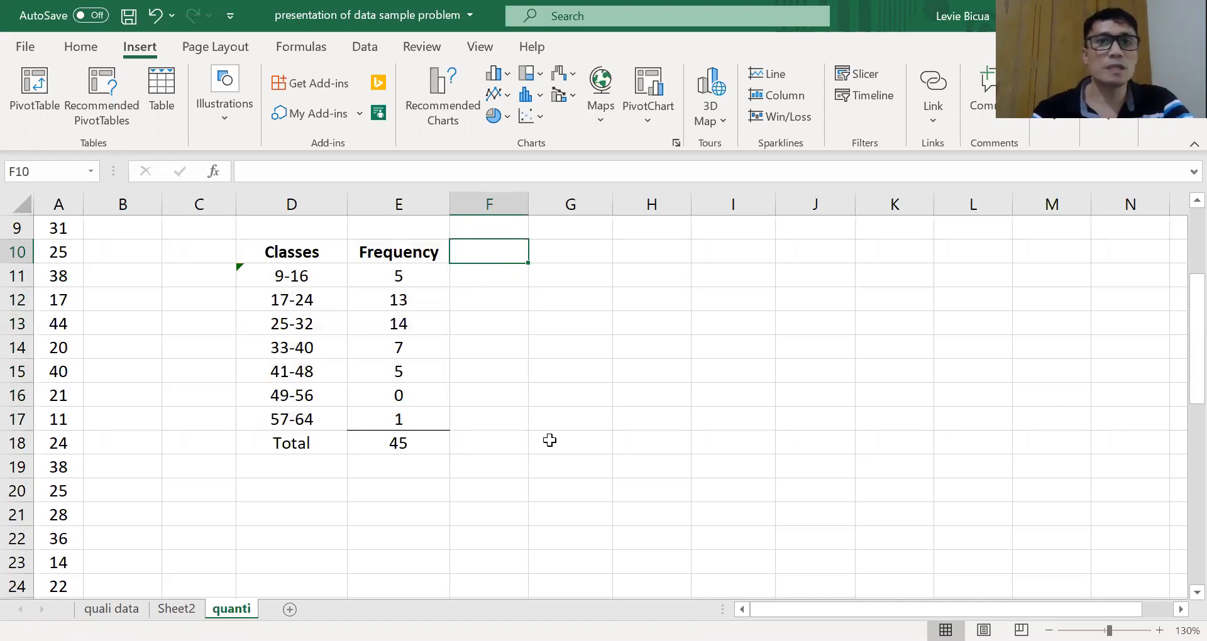
type("CB")
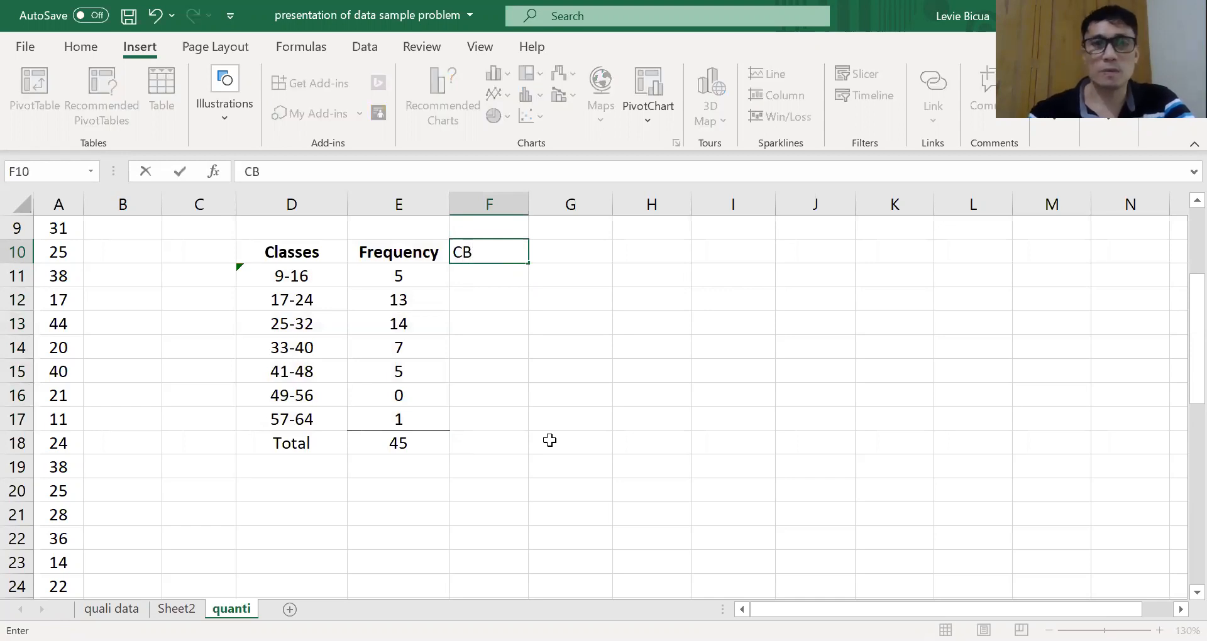
key("Return")
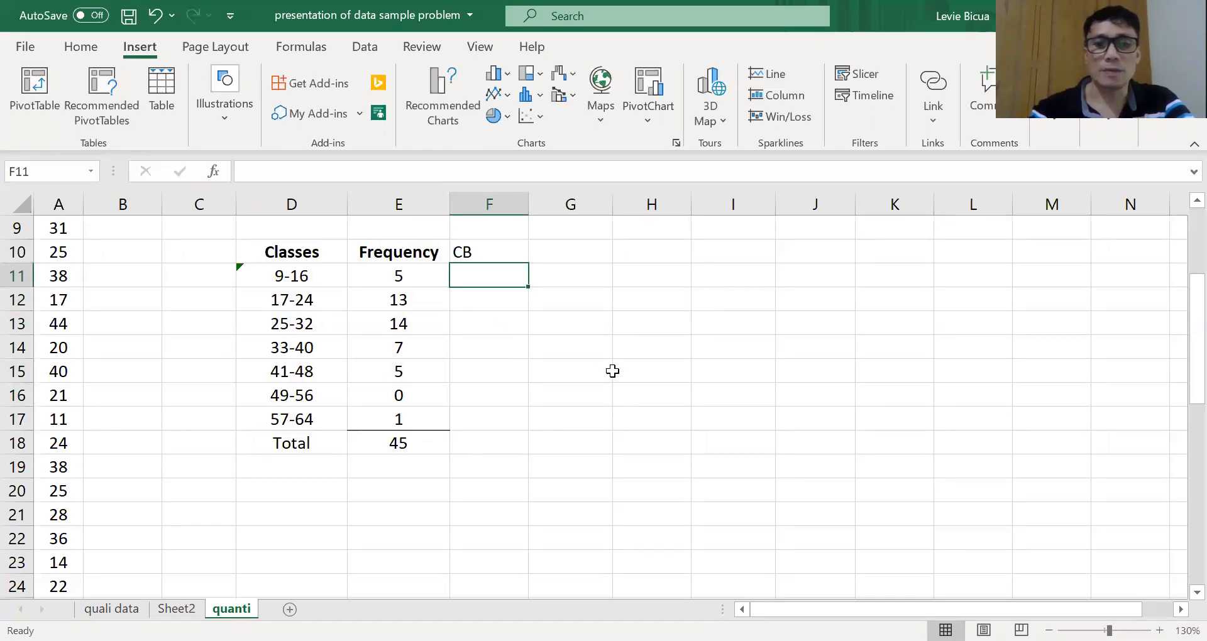
type("8.")
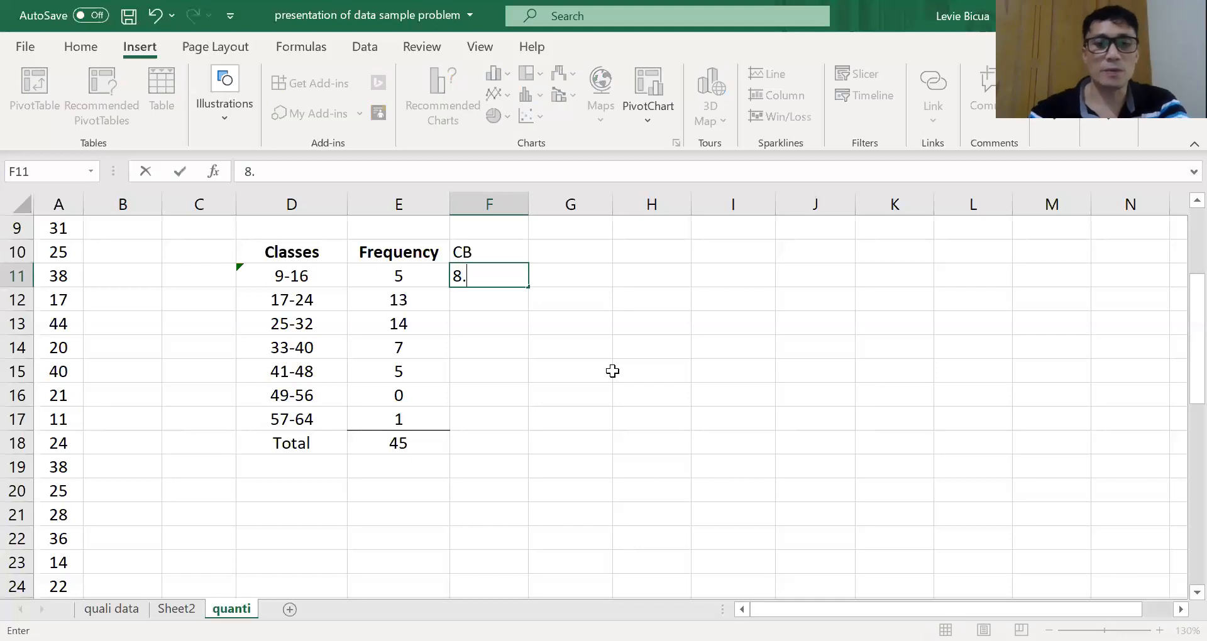
type("5-")
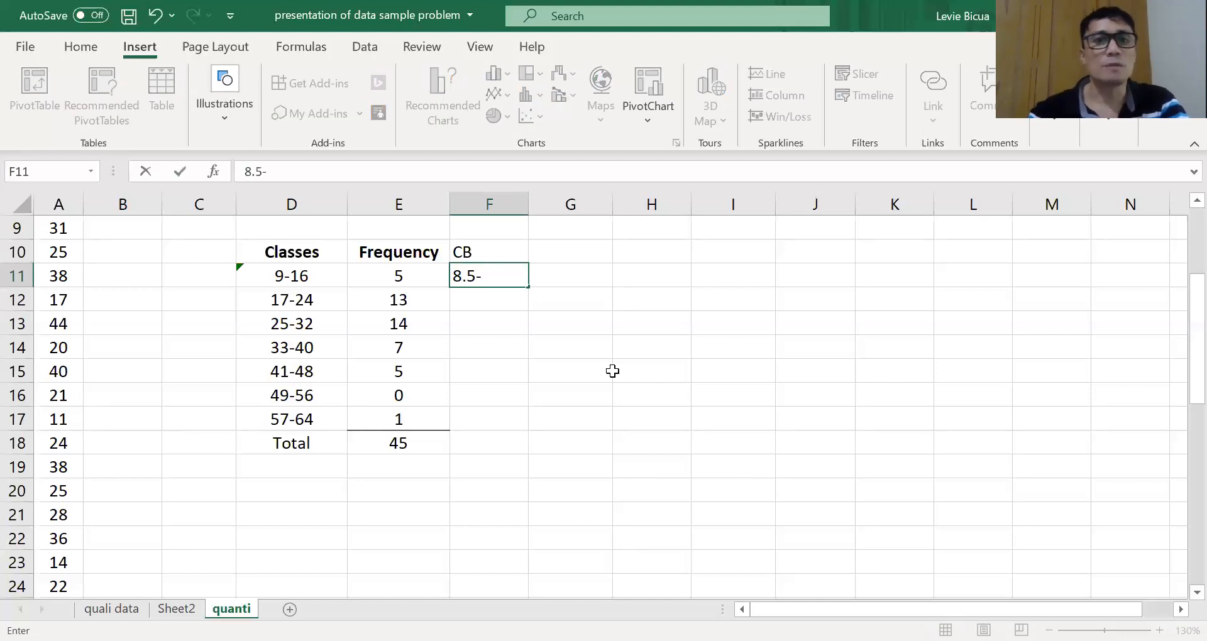
type("16.")
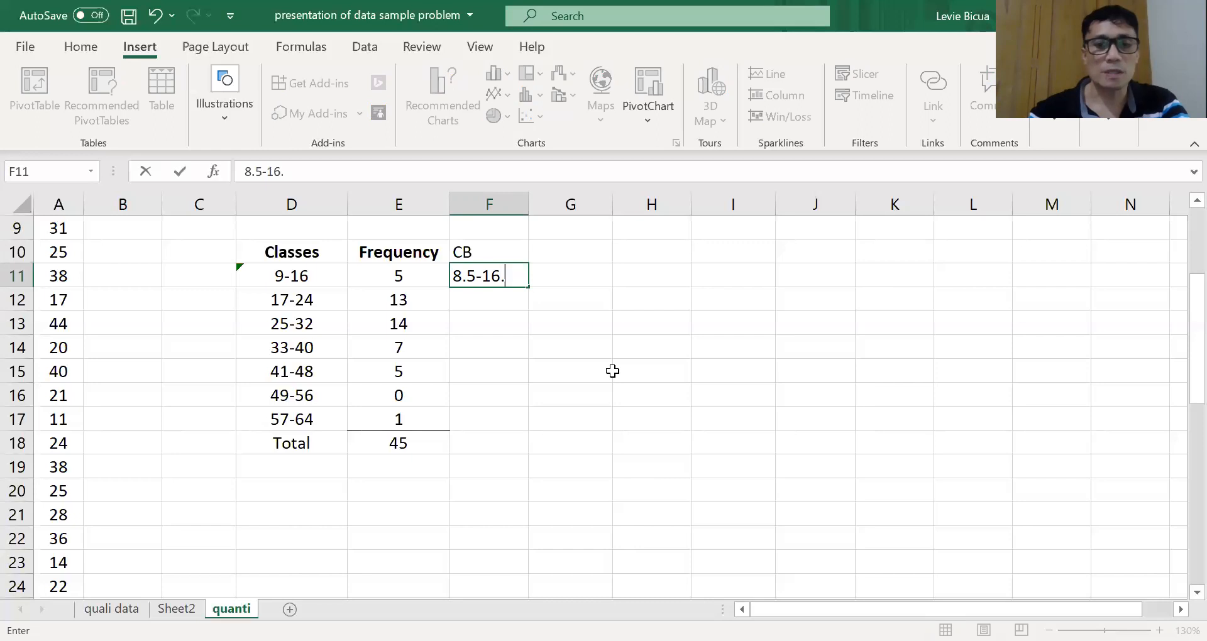
type("5")
key("Return")
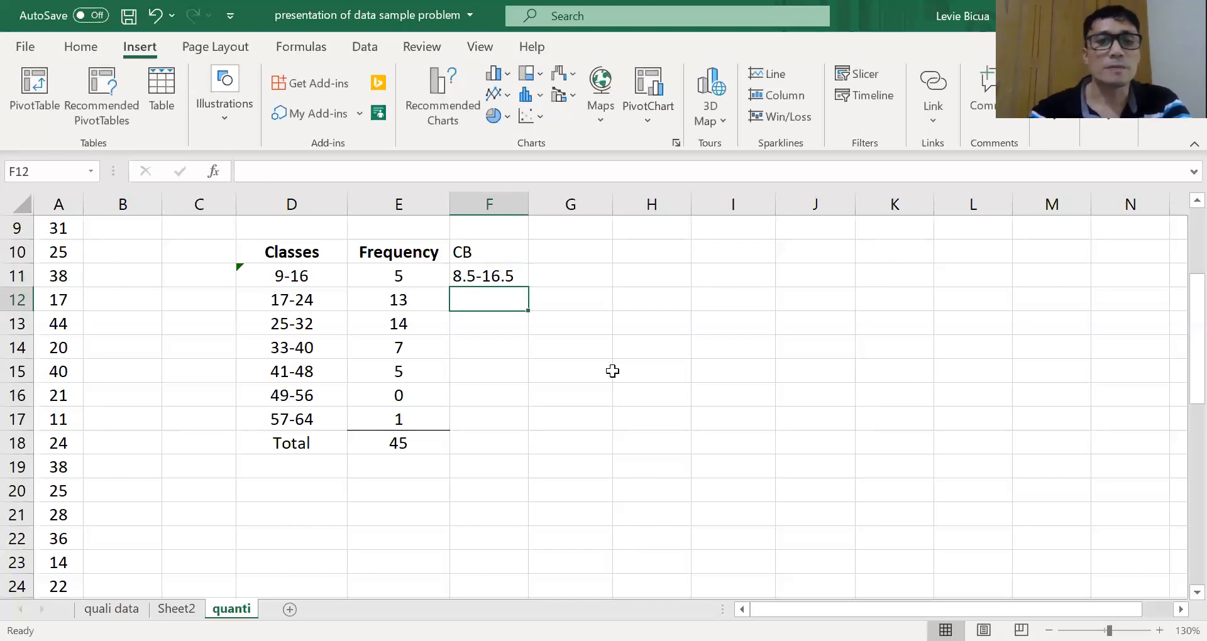
Step: Enter the class boundaries 16.5-24.5 in F12 and 24.5-32.5 in F13
type("16.")
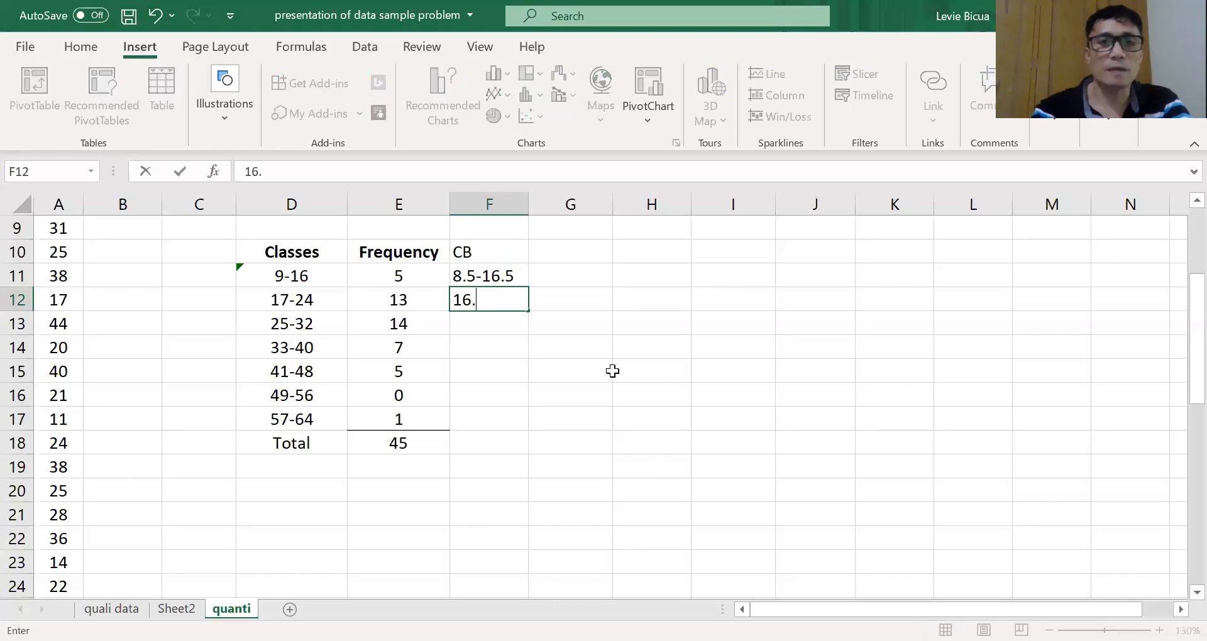
type("5-")
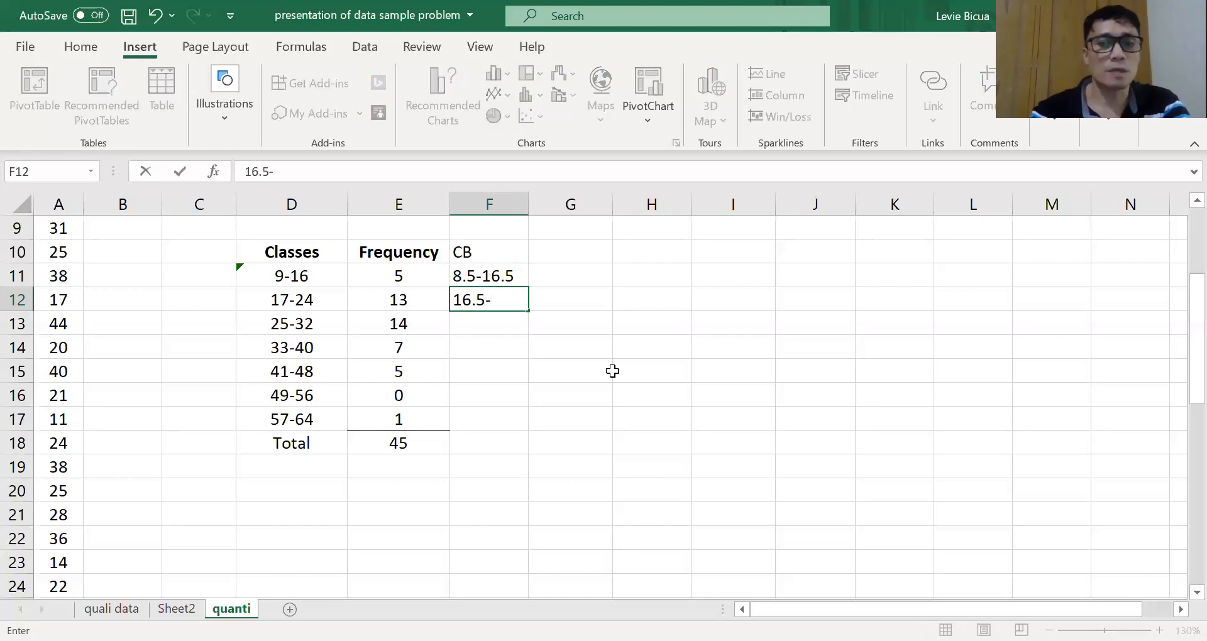
type("24.5")
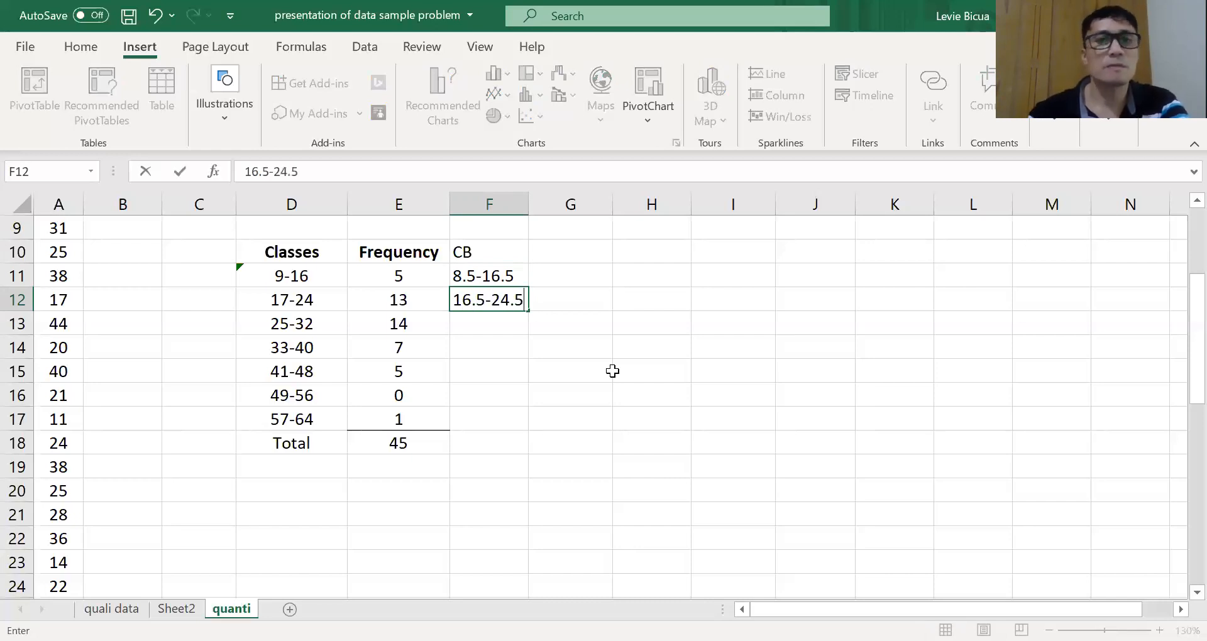
key("Return")
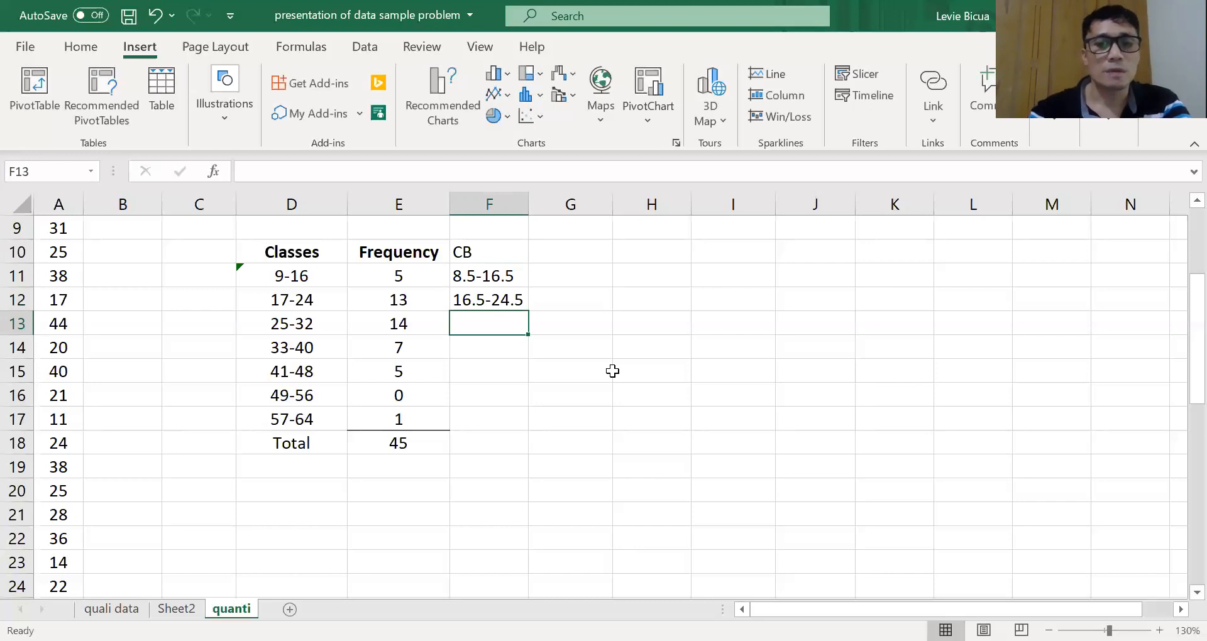
type("24.5")
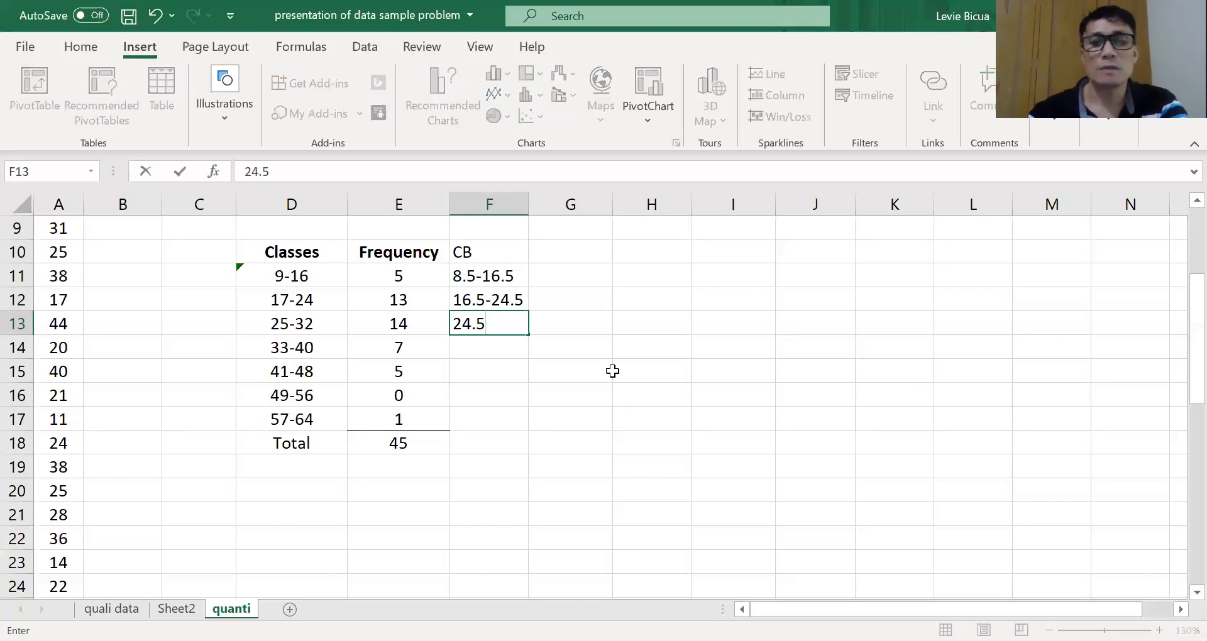
type("-32.5")
key("Return")
Step: Enter the class boundaries 32.5-40.5 in F14 and 40.5-48.5 in F15
type("32")
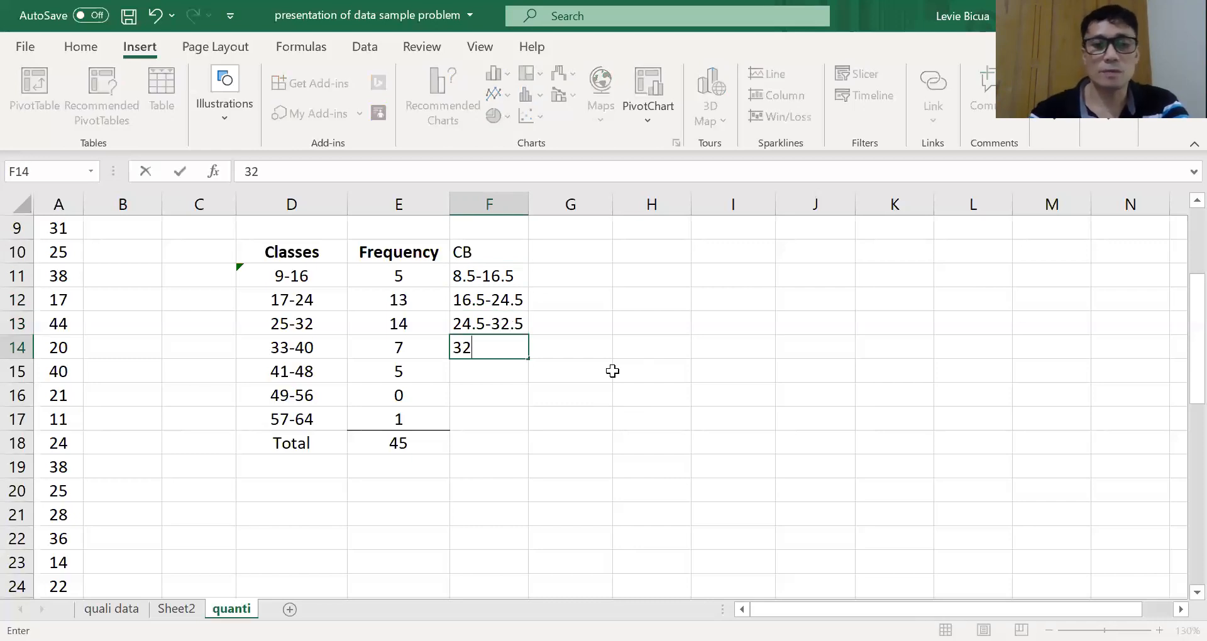
type(".5-")
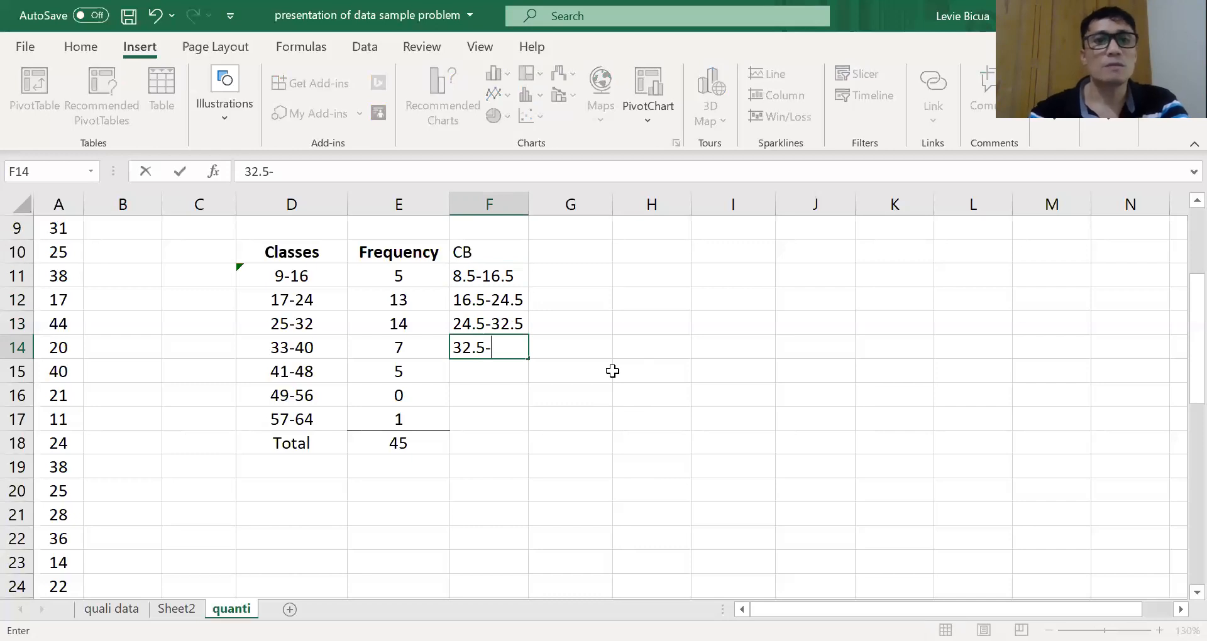
type("40.5")
key("Return")
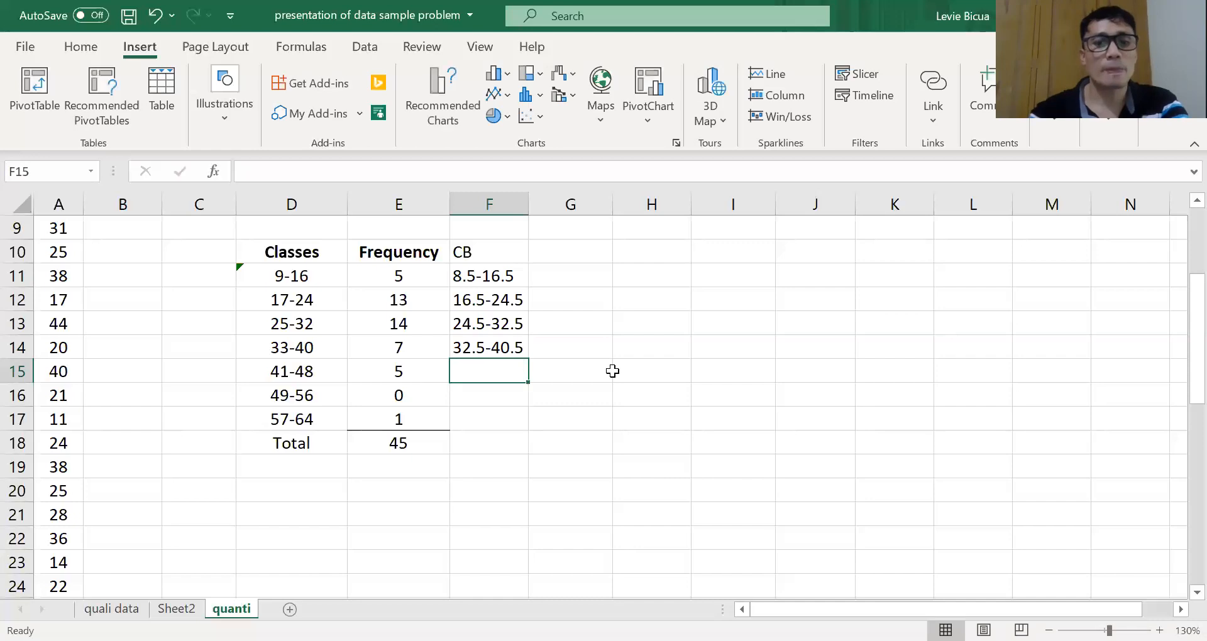
type("40.5-")
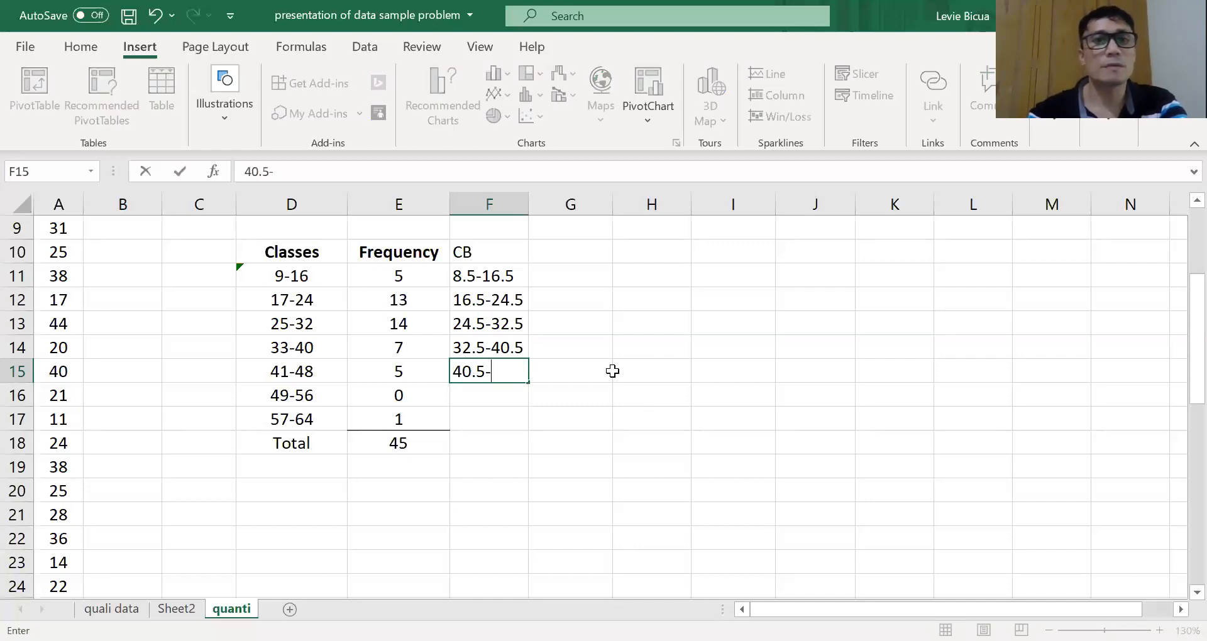
type("4")
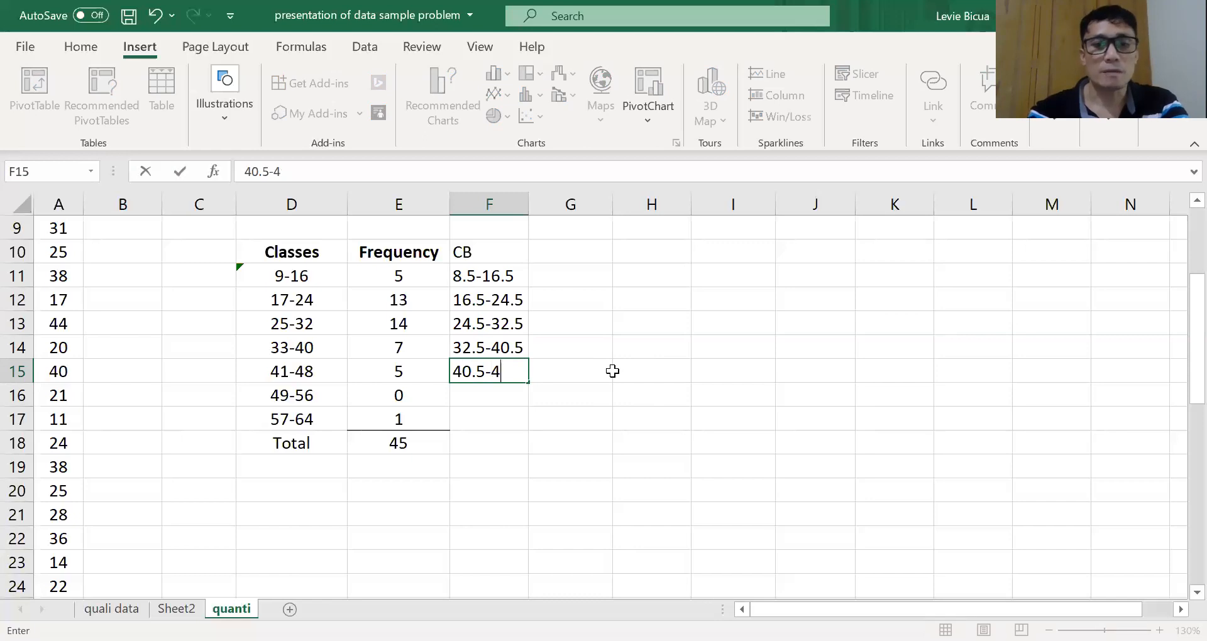
type("8.5")
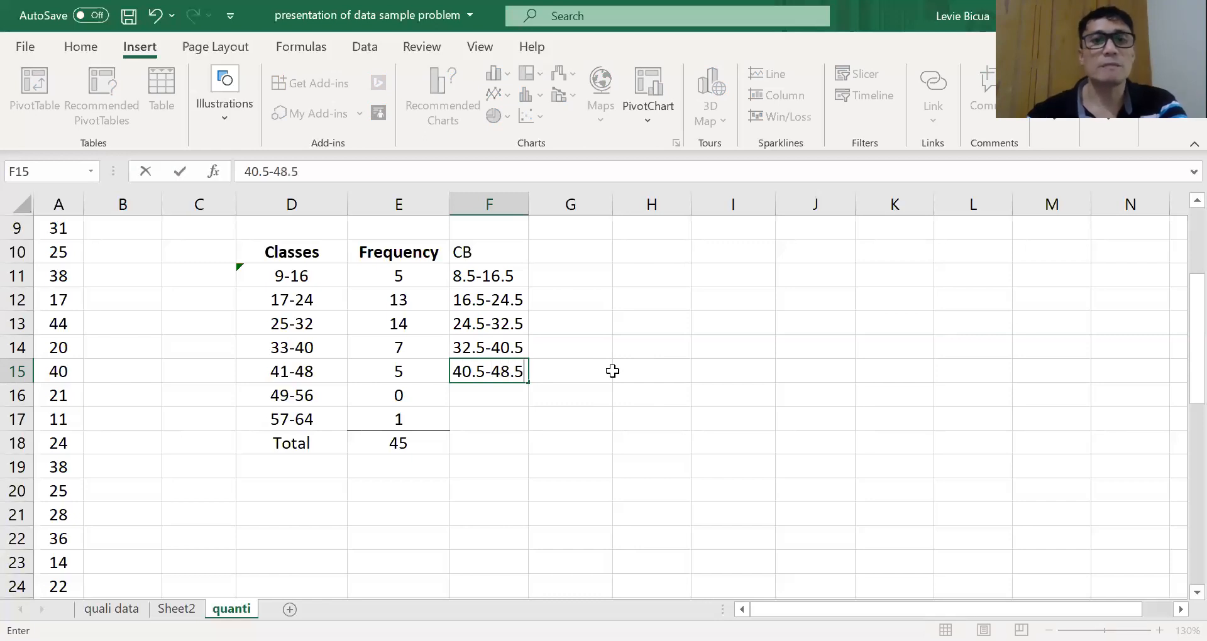
key("Return")
Step: Complete the CB column with 48.5-56.5 in F16 and 56.5-64.5 in F17
type("4")
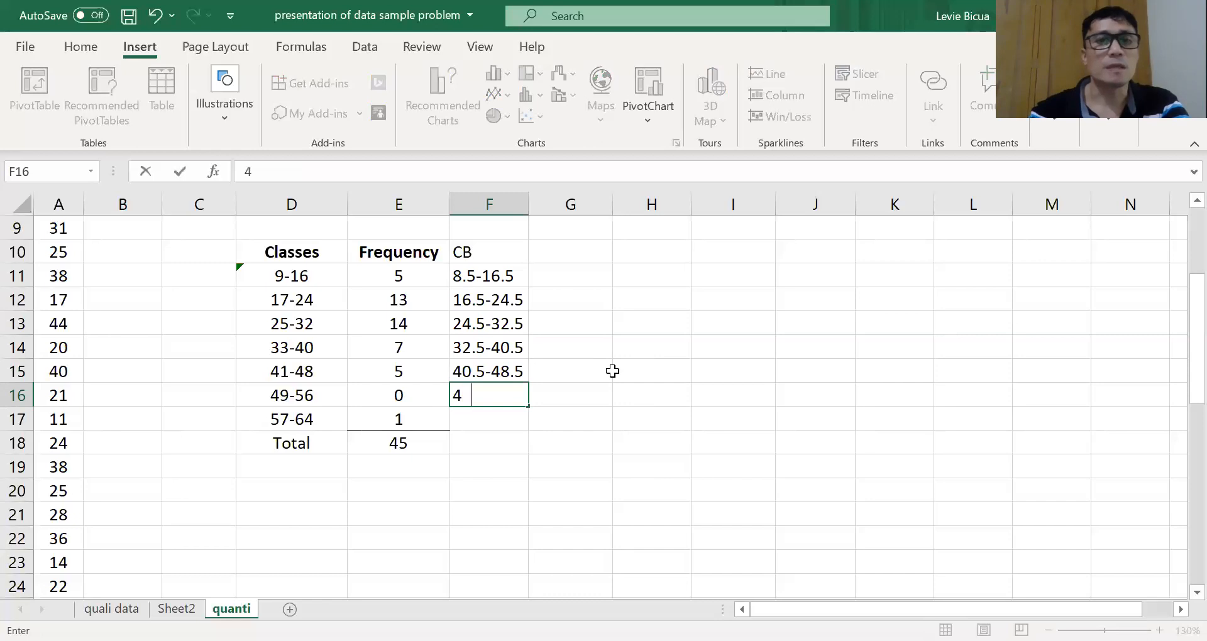
type("8.5")
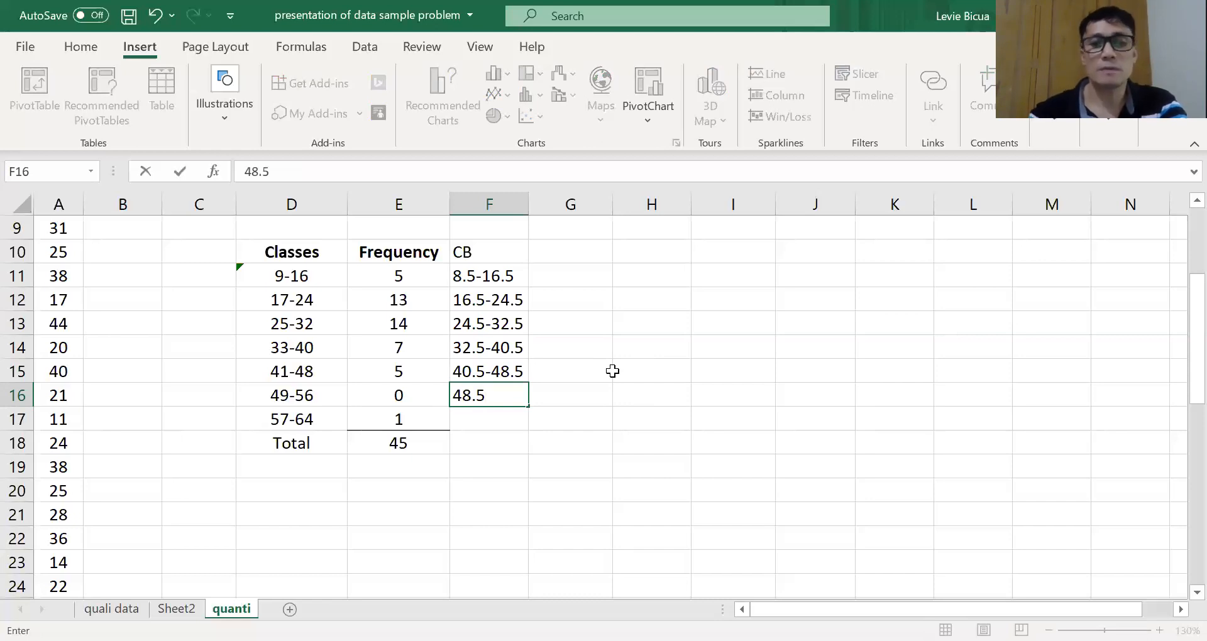
type("-56.5")
key("Return")
type("56.5")
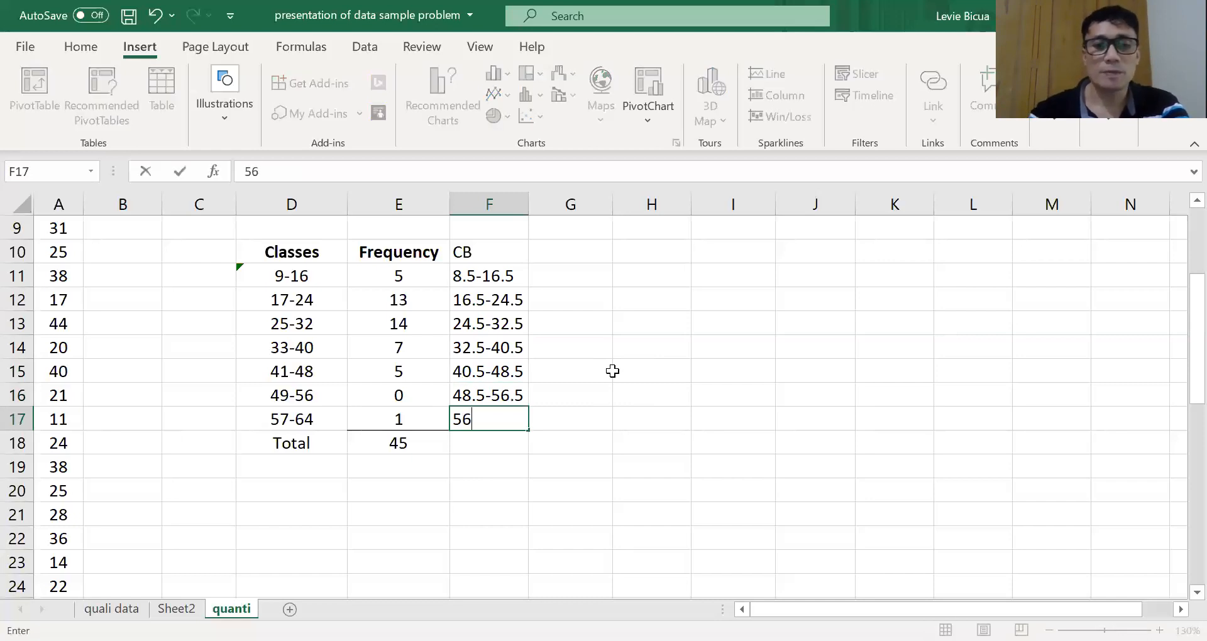
type("-")
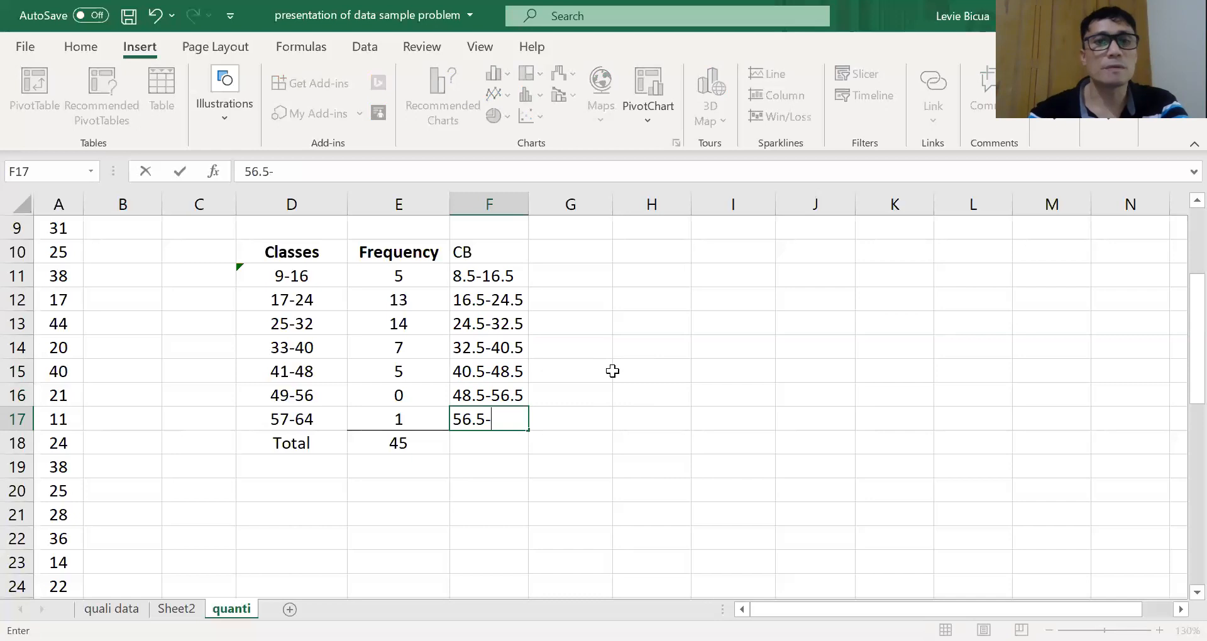
type("64")
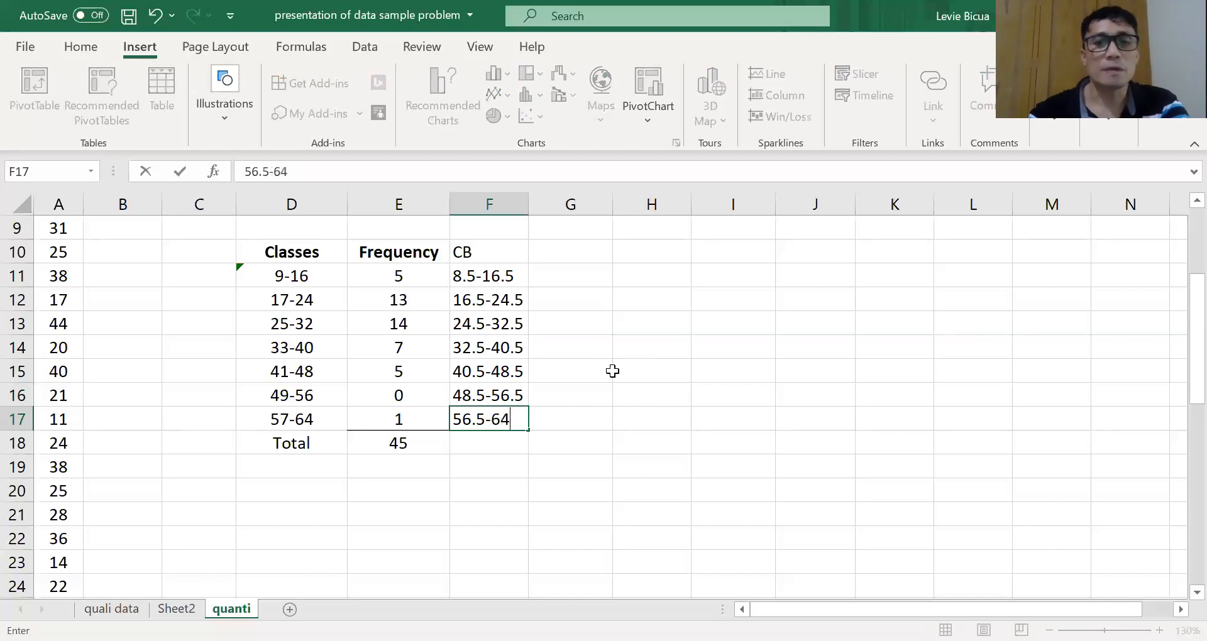
type(".5")
key("Tab")
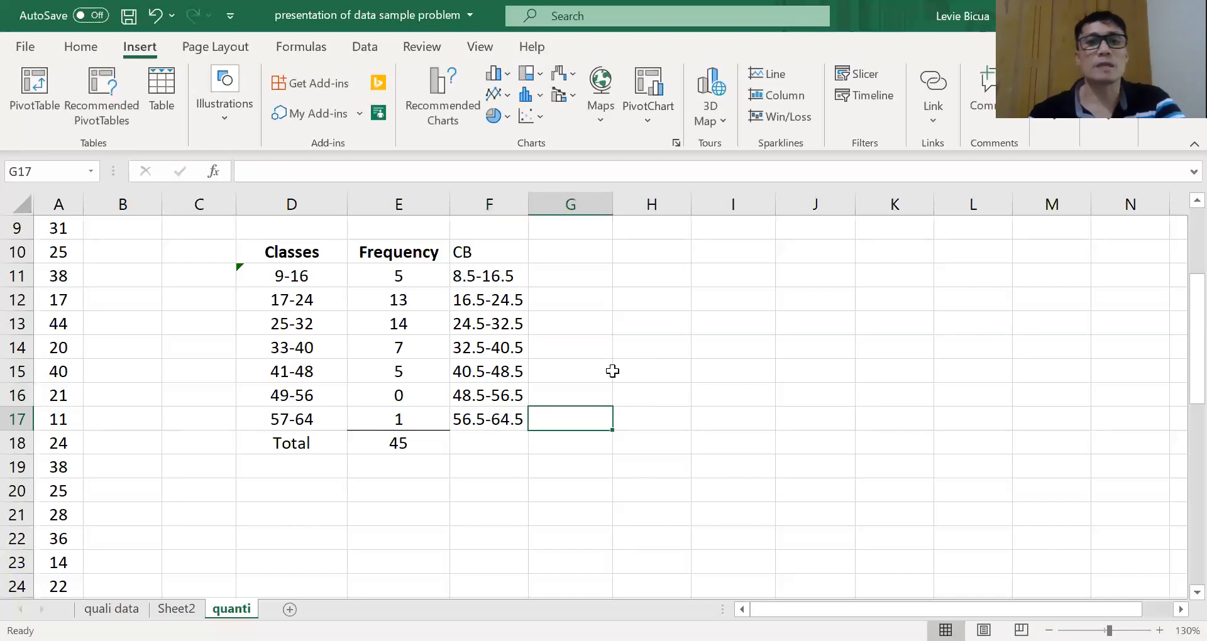
Step: Copy the Frequency column with its heading and total from E10:E18 to the column beside CB, starting at G10
key("Left")
key("Left")
key("Up")
key("Up")
key("Up")
key("Up")
key("Up")
key("Up")
key("Up")
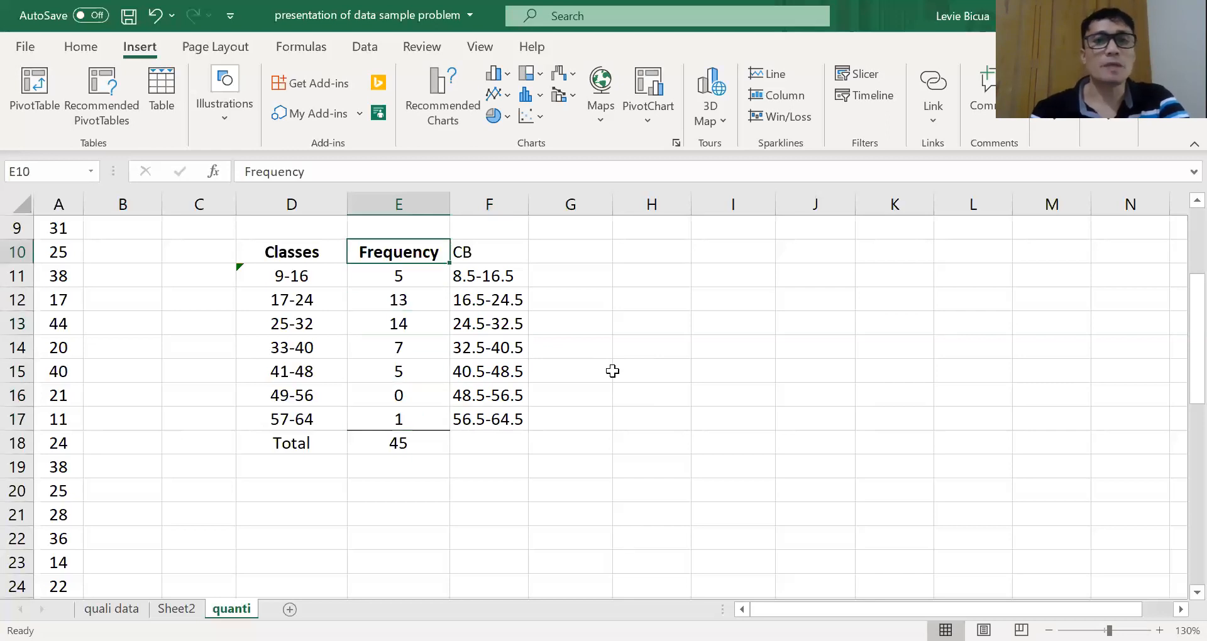
key("shift+Down")
key("shift+Down")
key("shift+Down")
key("shift+Down")
key("shift+Down")
key("shift+Down")
key("shift+Down")
key("shift+Down")
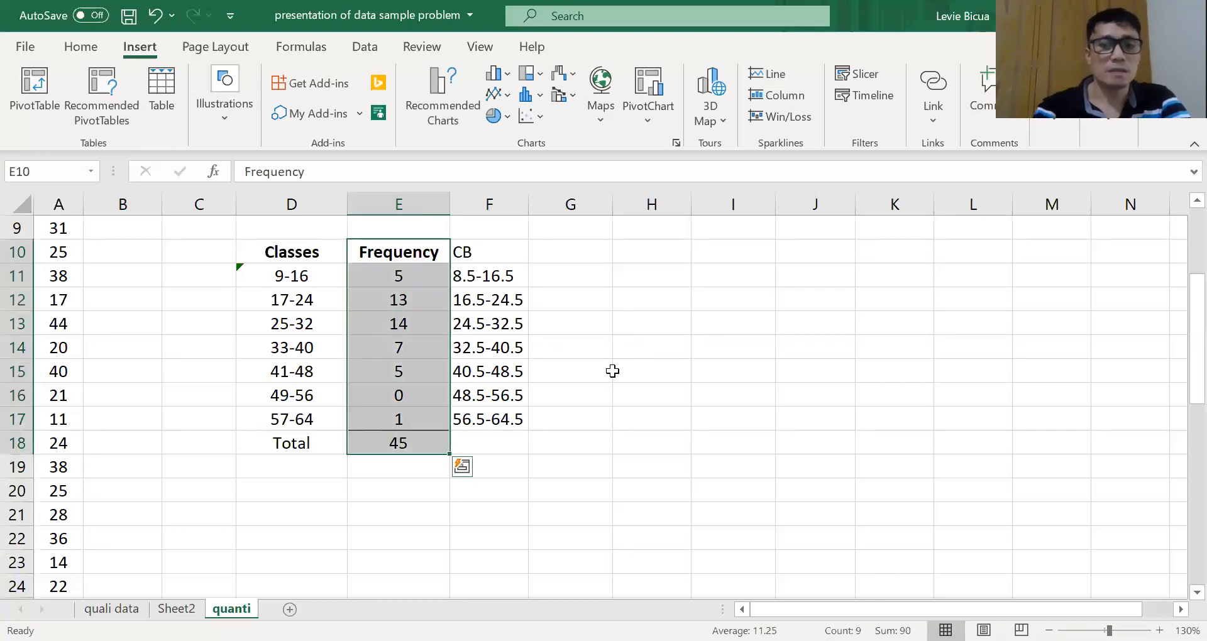
key("ctrl+c")
key("Right")
key("Right")
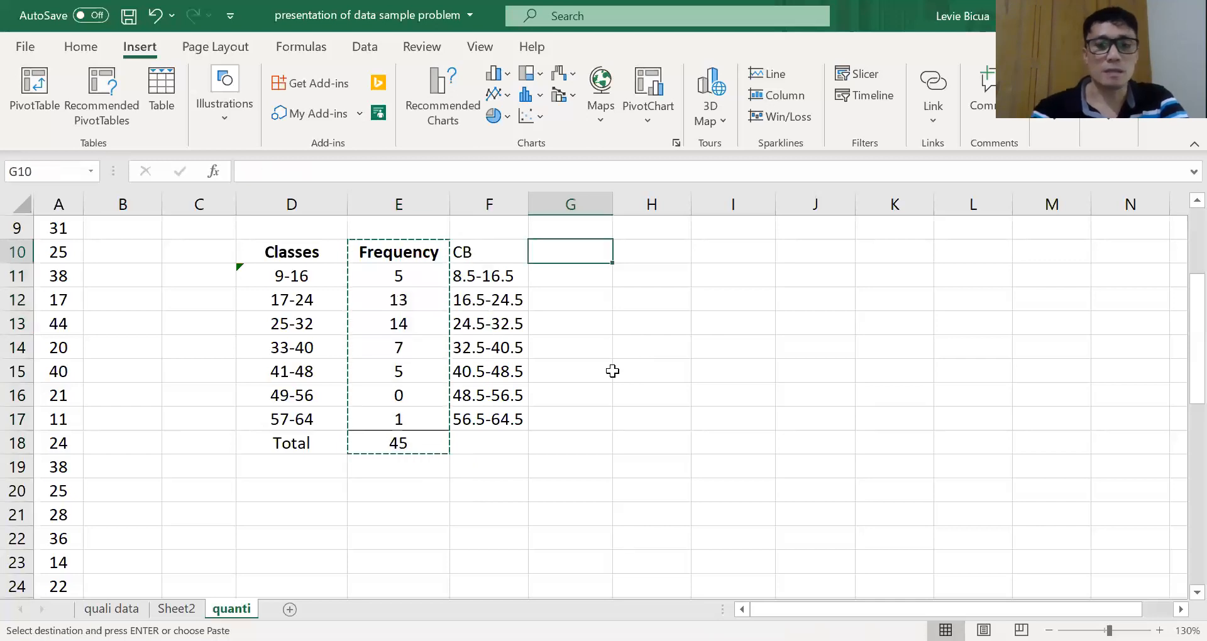
key("ctrl+v")
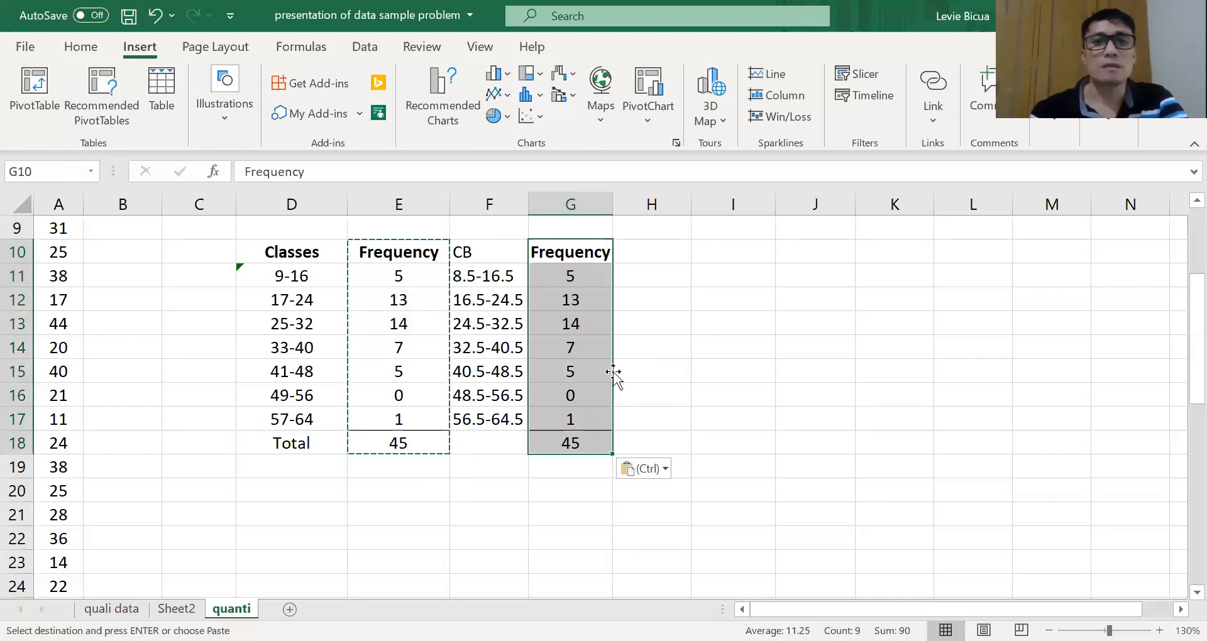
key("Escape")
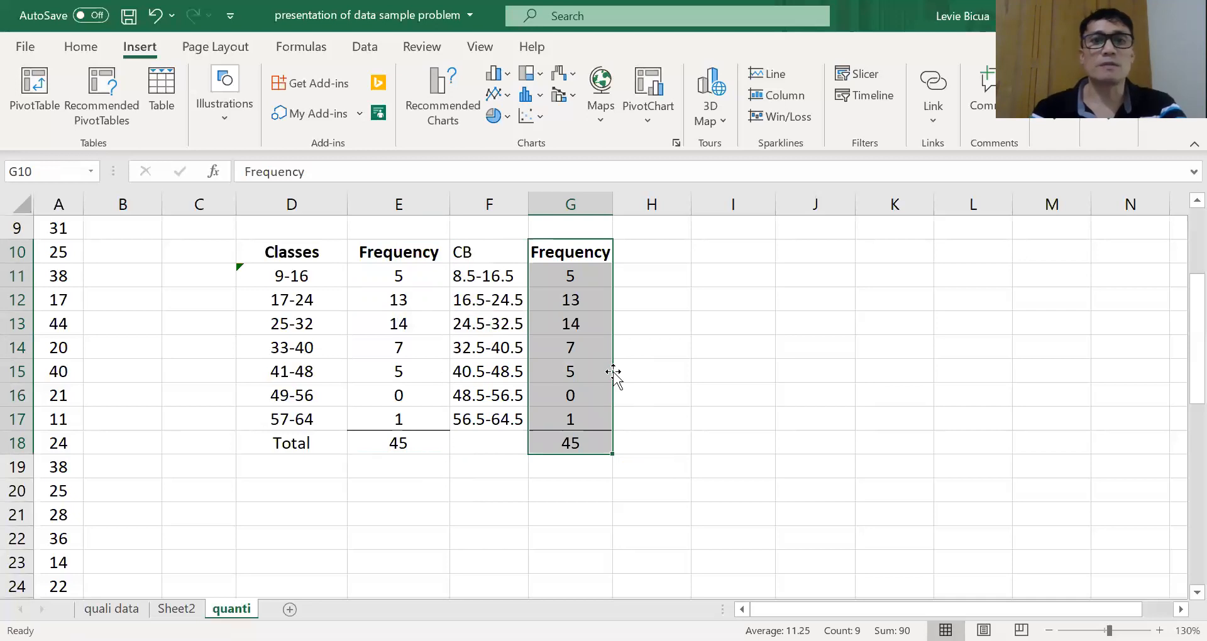
Step: Insert a 2-D clustered column chart from the CB and Frequency data in F10:G17, leaving out the total row
key("Left")
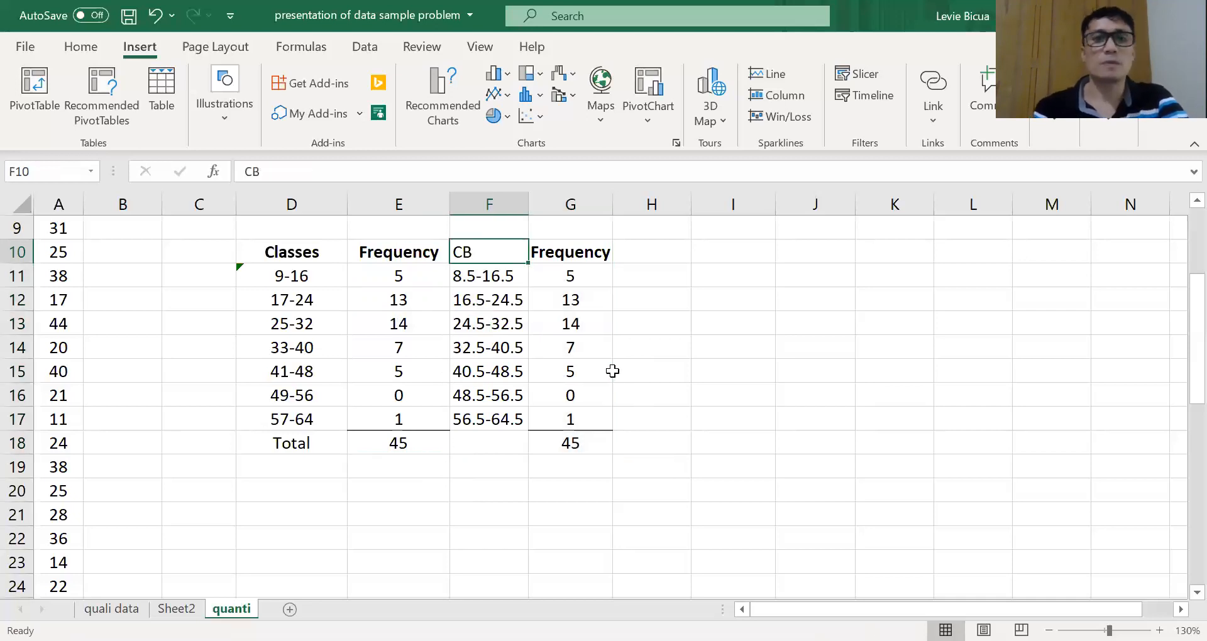
key("shift+Right")
key("shift+Down")
key("shift+Down")
key("shift+Down")
key("shift+Down")
key("shift+Down")
key("shift+Down")
key("shift+Down")
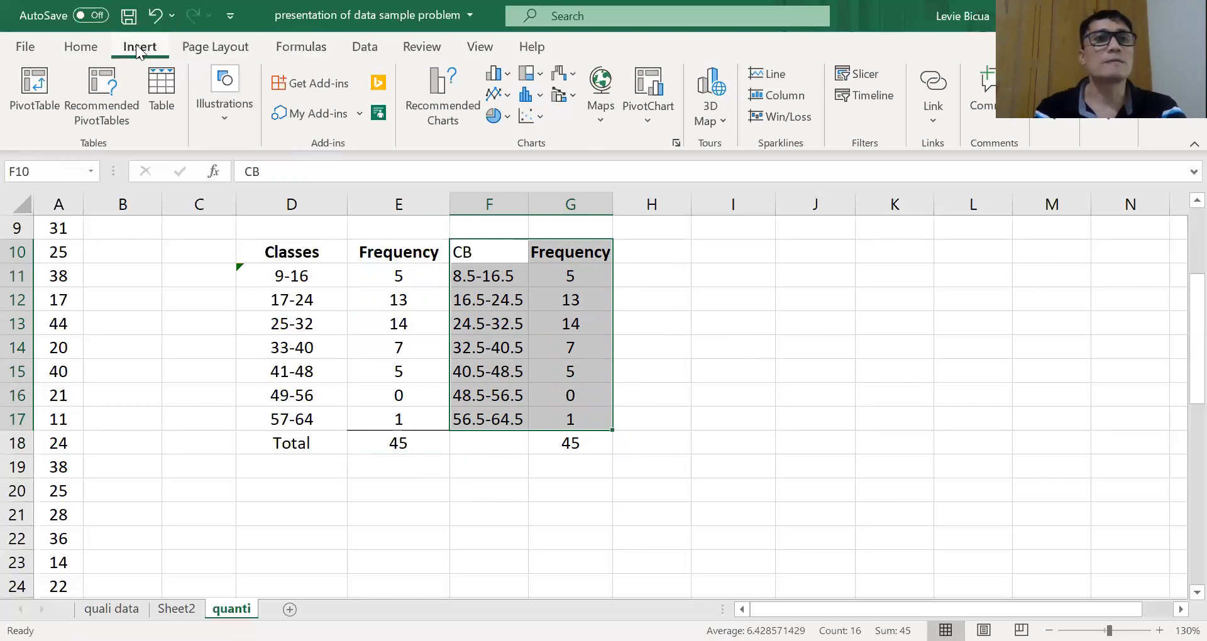
left_click(84, 46)
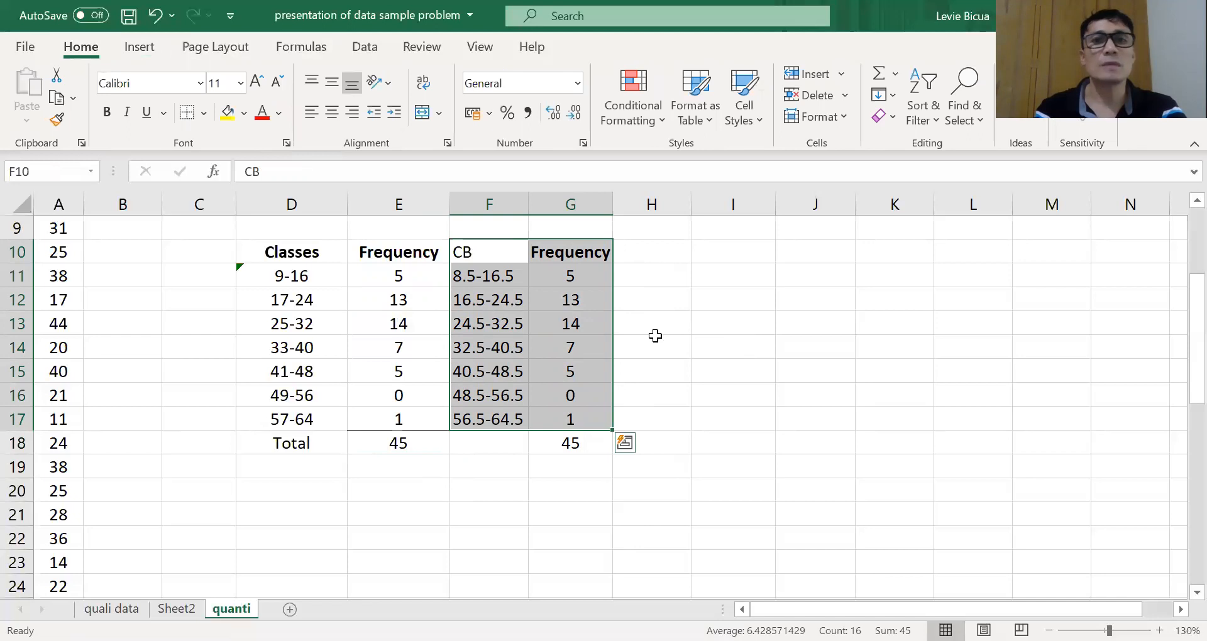
left_click(140, 48)
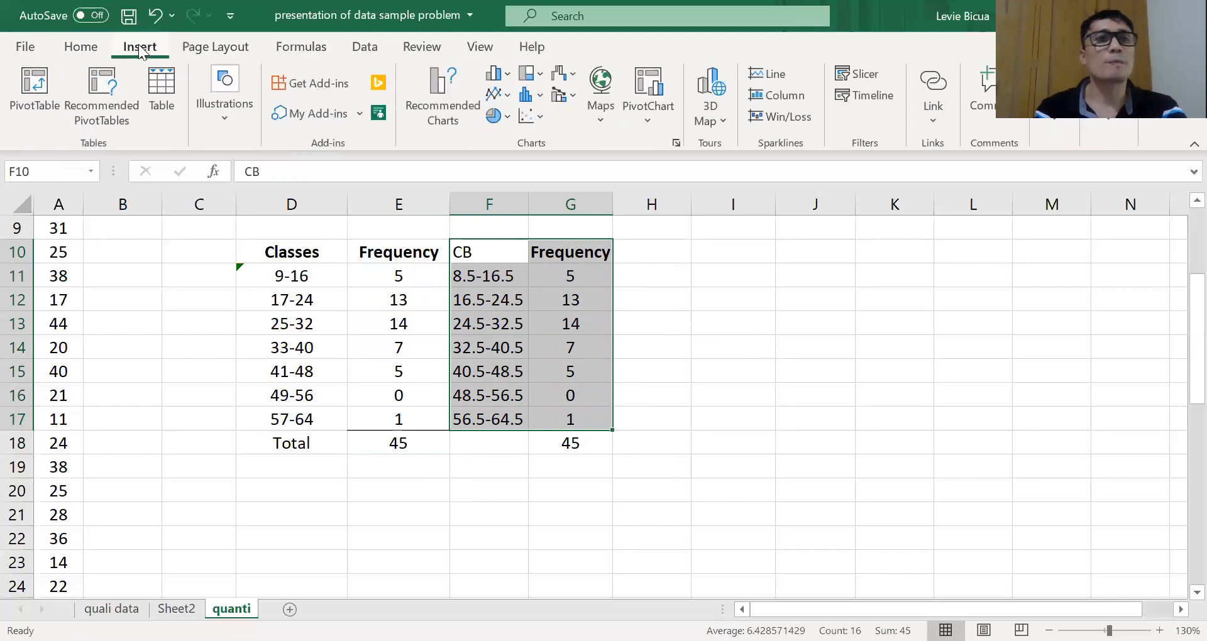
left_click(507, 76)
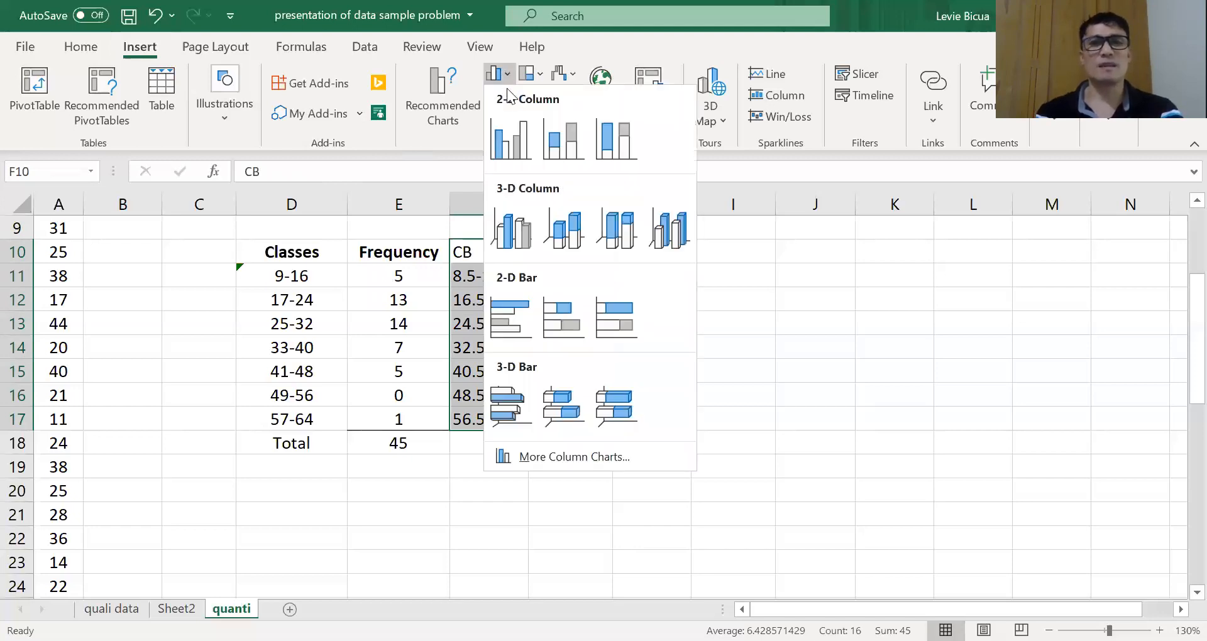
left_click(511, 144)
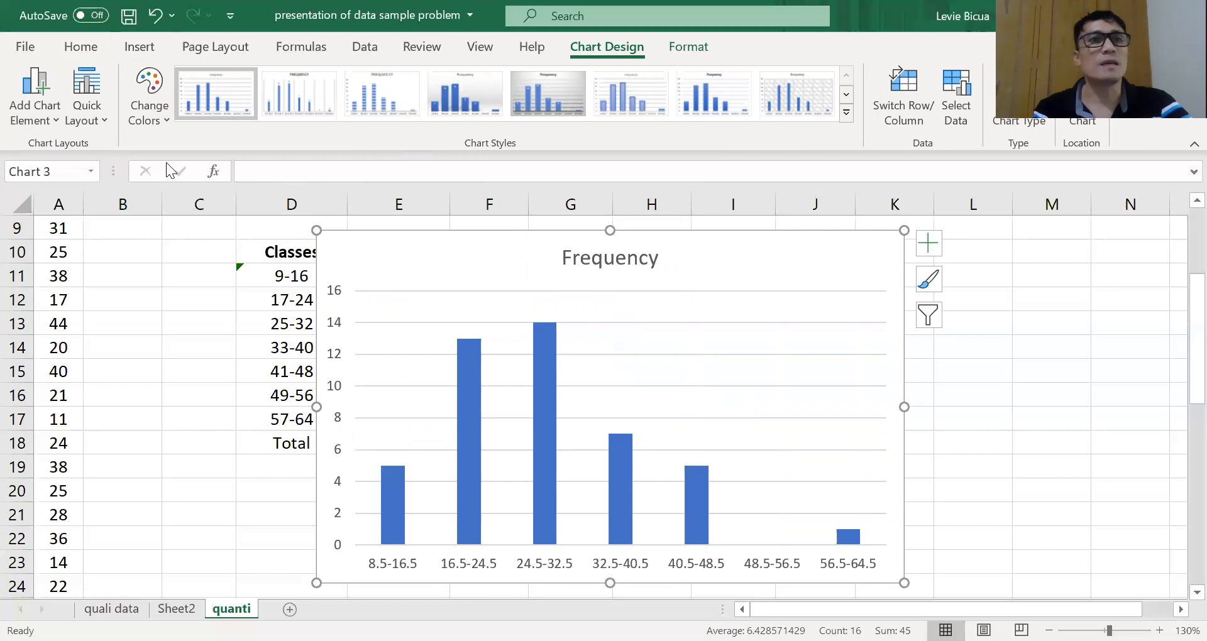
Step: Format the chart as a histogram with the gradient-filled seventh chart style and the quick layout that has touching bars and axis titles
left_click(103, 120)
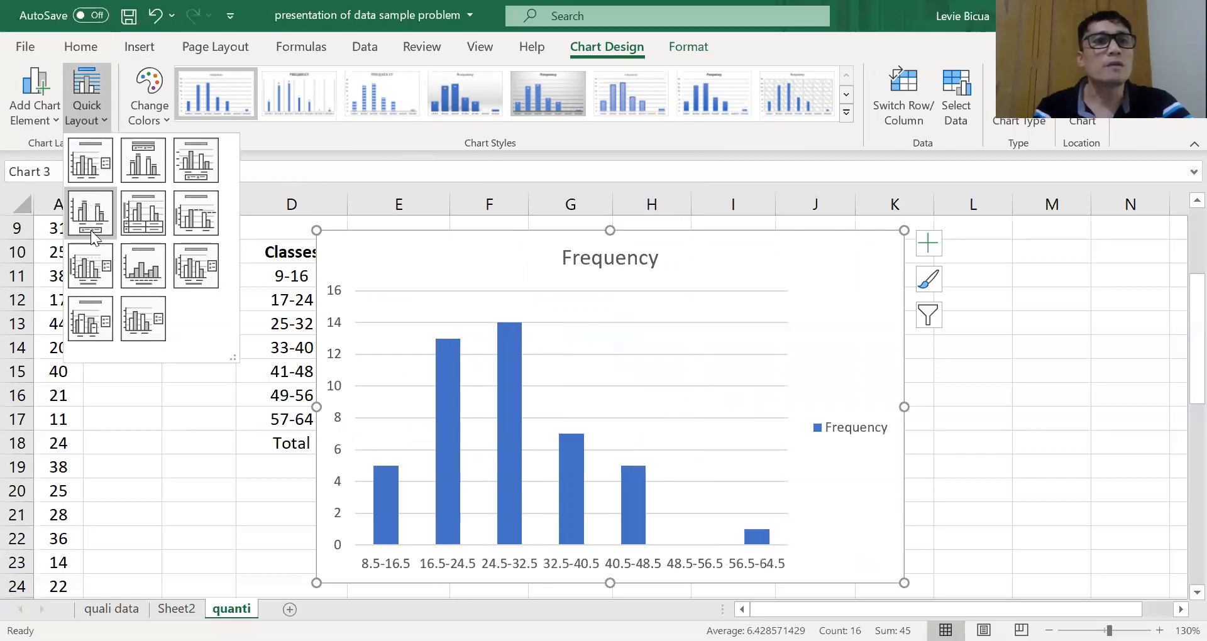
left_click(143, 270)
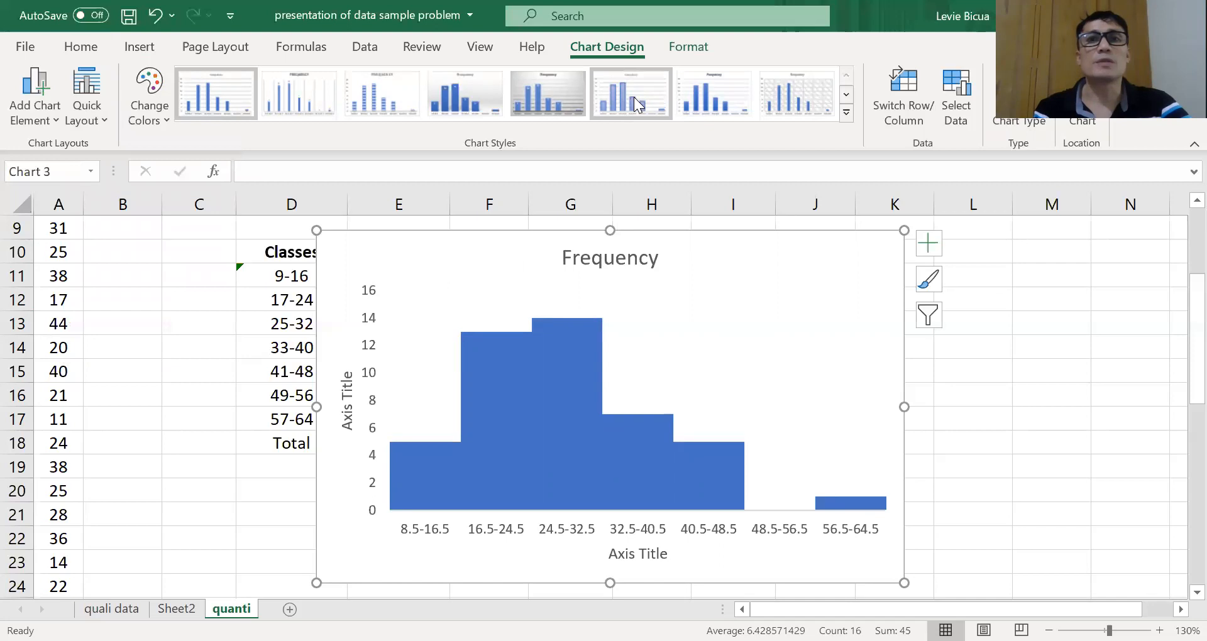
left_click(696, 97)
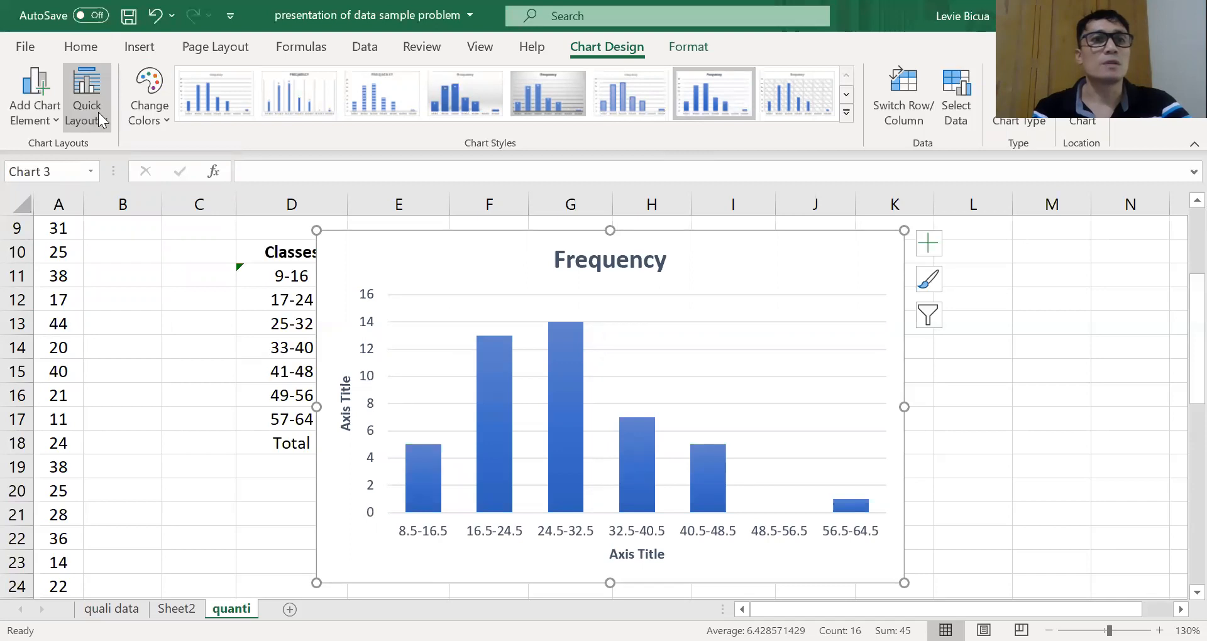
left_click(98, 112)
left_click(152, 267)
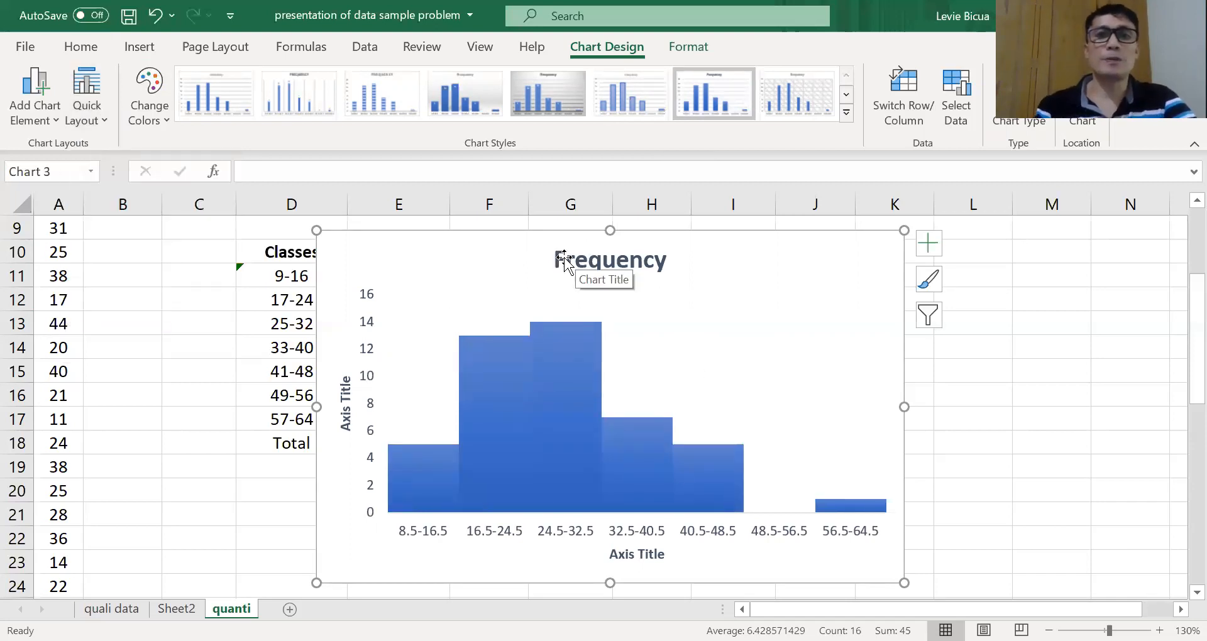
Step: Change the chart title to "Math Scores of 45 College Entrants"
left_click(590, 259)
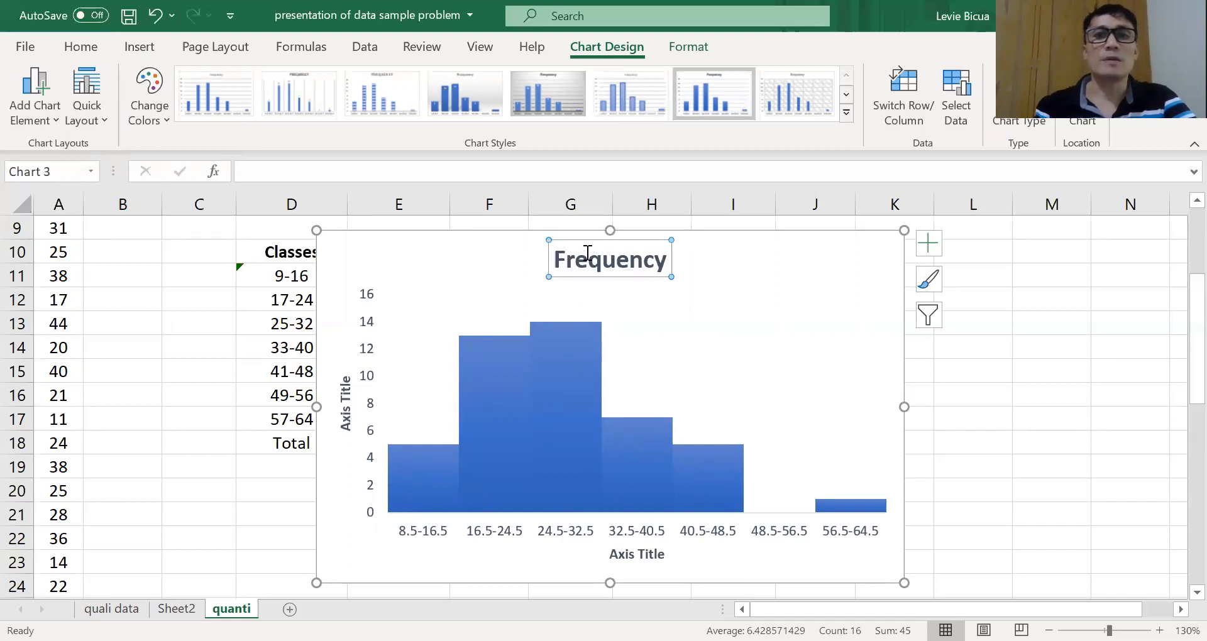
left_click(556, 259)
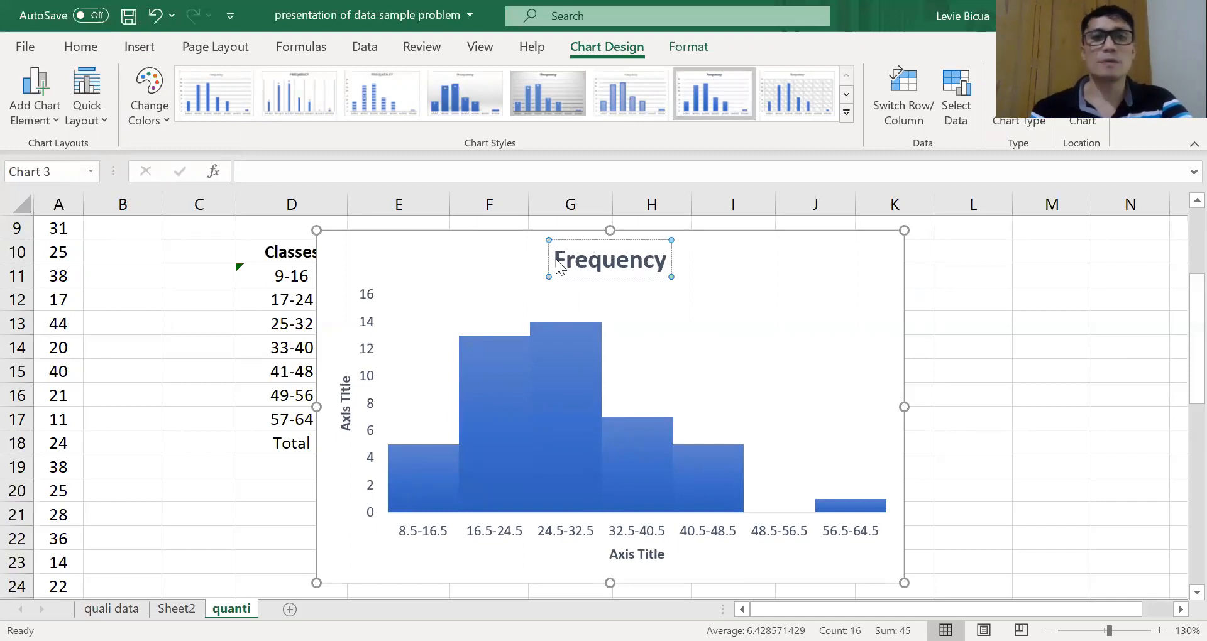
double_click(557, 259)
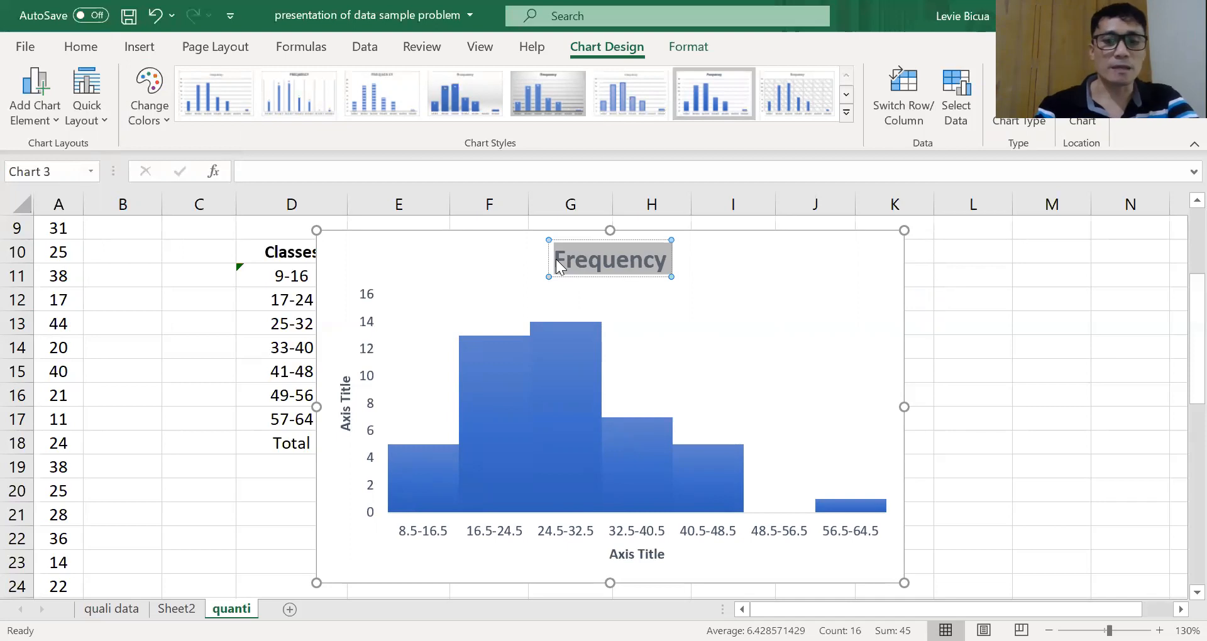
type("Scores of 45 College Entrants")
key("Left")
key("ctrl+Left")
key("ctrl+Left")
type("Math")
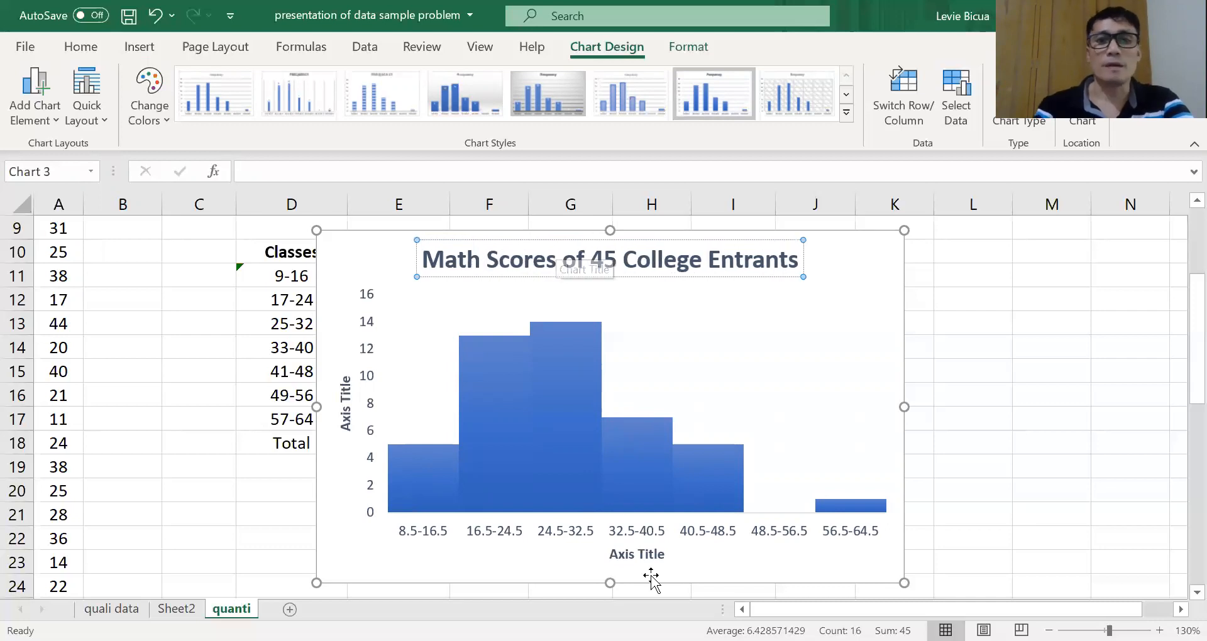
Step: Set the horizontal axis title of the histogram to "Class Boundaries"
left_click(637, 556)
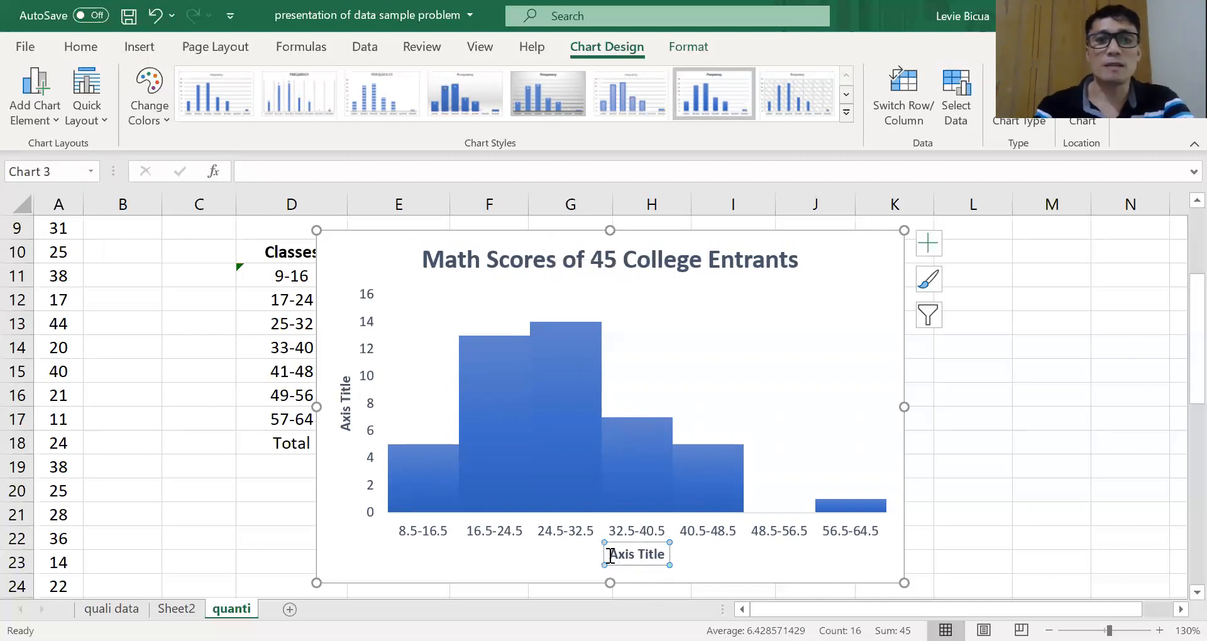
left_click(610, 556)
key("shift+Right")
key("shift+Right")
key("shift+Right")
key("shift+Right")
key("shift+Right")
key("shift+Right")
key("shift+Right")
key("shift+Right")
key("shift+Right")
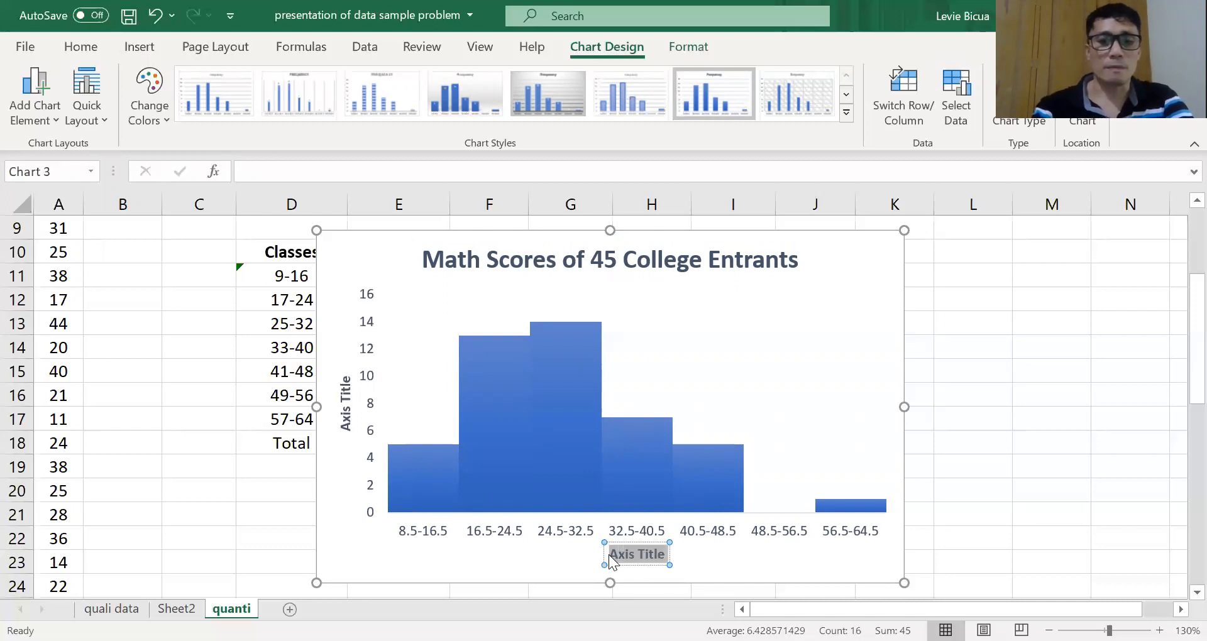
type("Class")
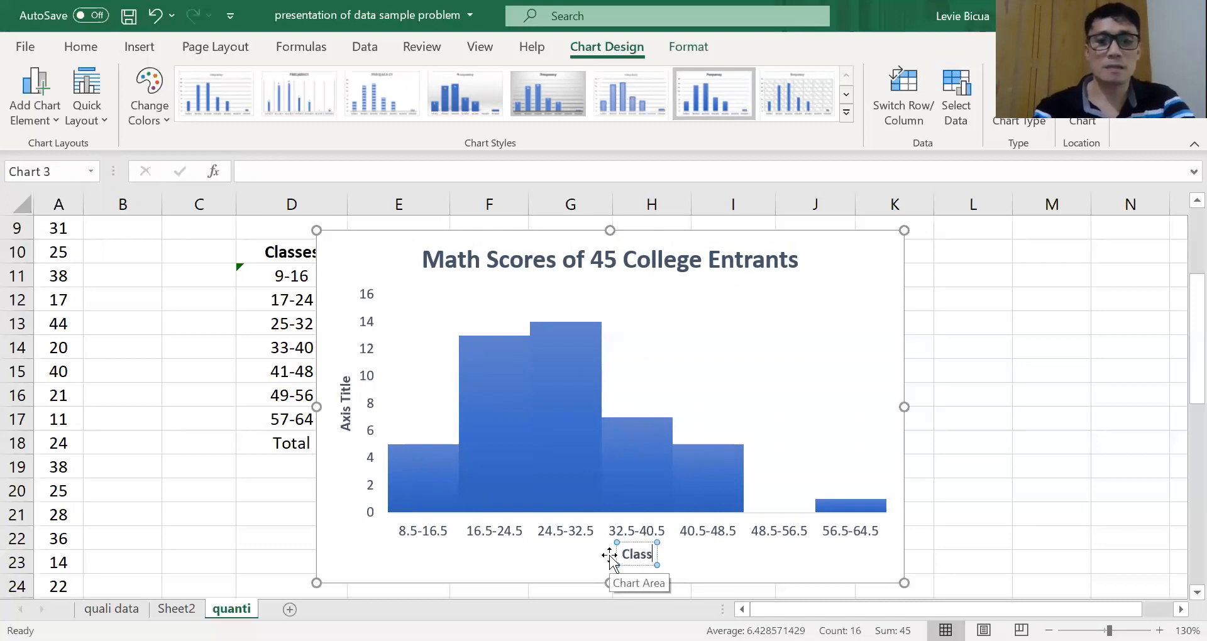
type(" Bound")
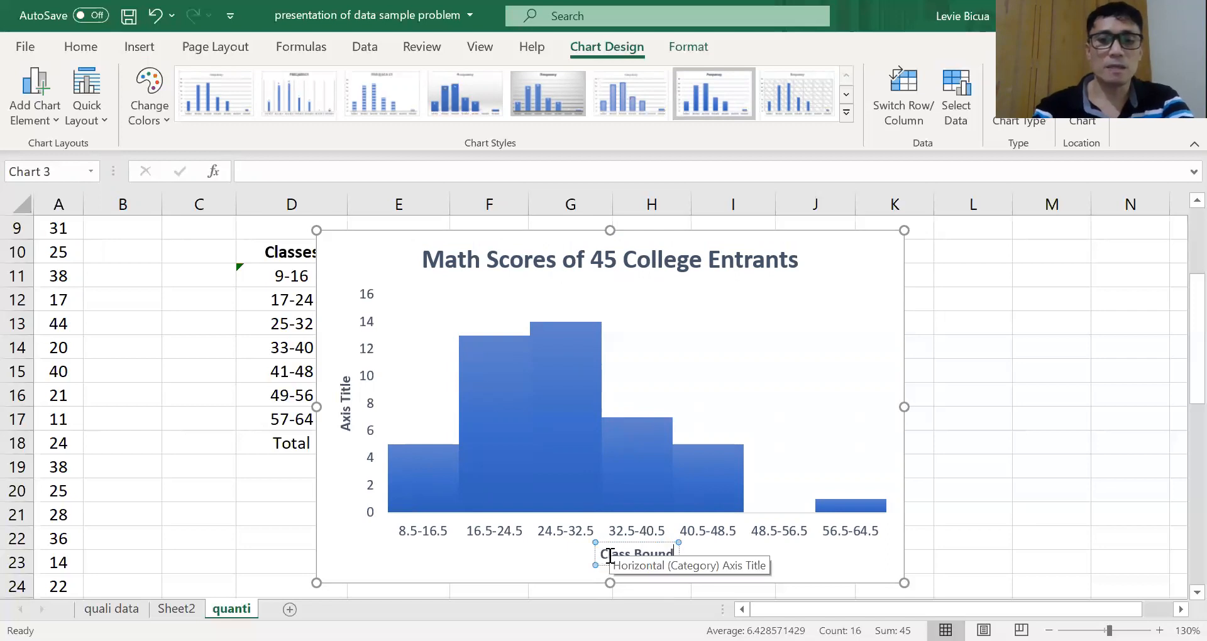
type("aries")
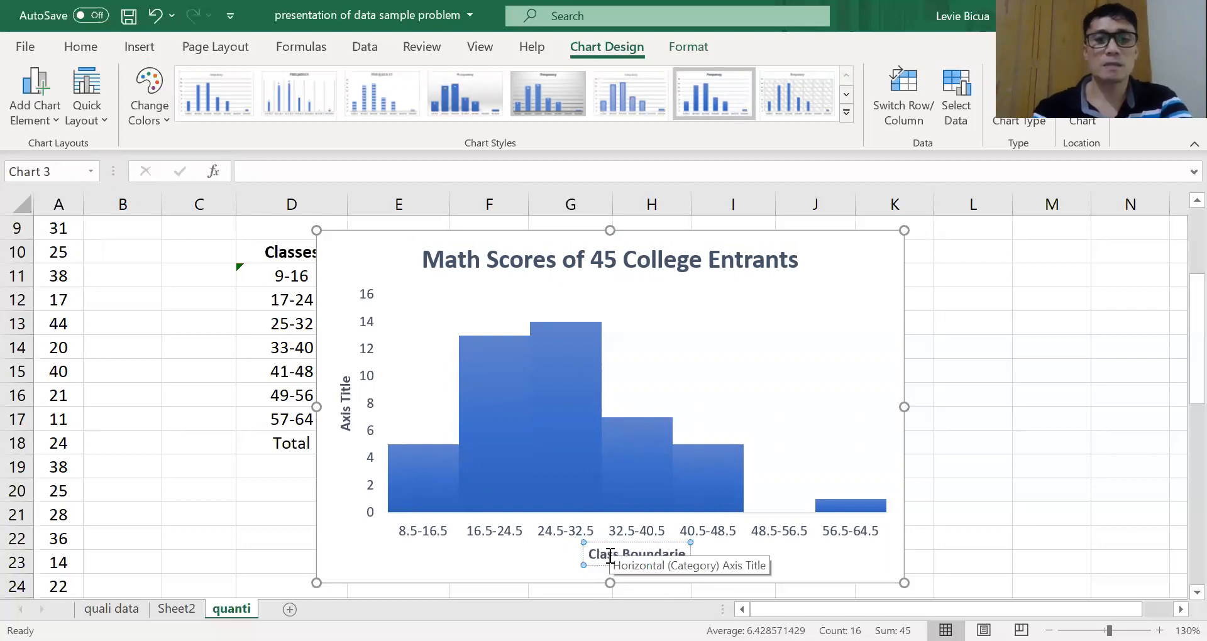
Step: Set the vertical axis title of the histogram to "Frequency" and deselect the chart
left_click(347, 417)
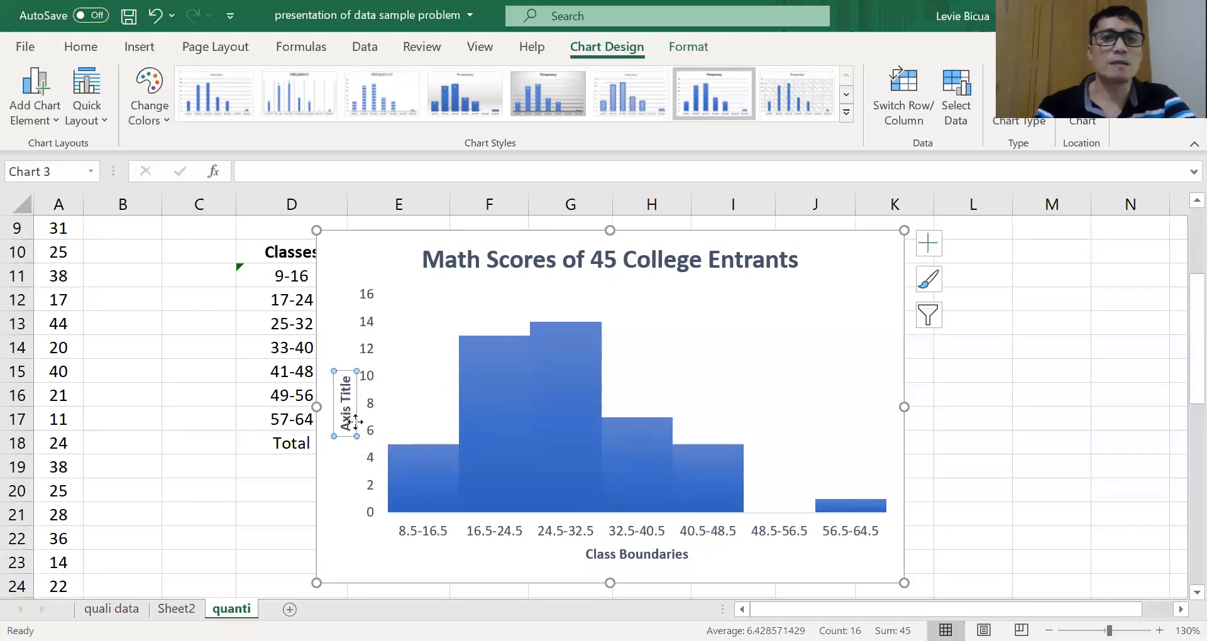
left_click(343, 430)
left_click_drag(344, 429, 344, 378)
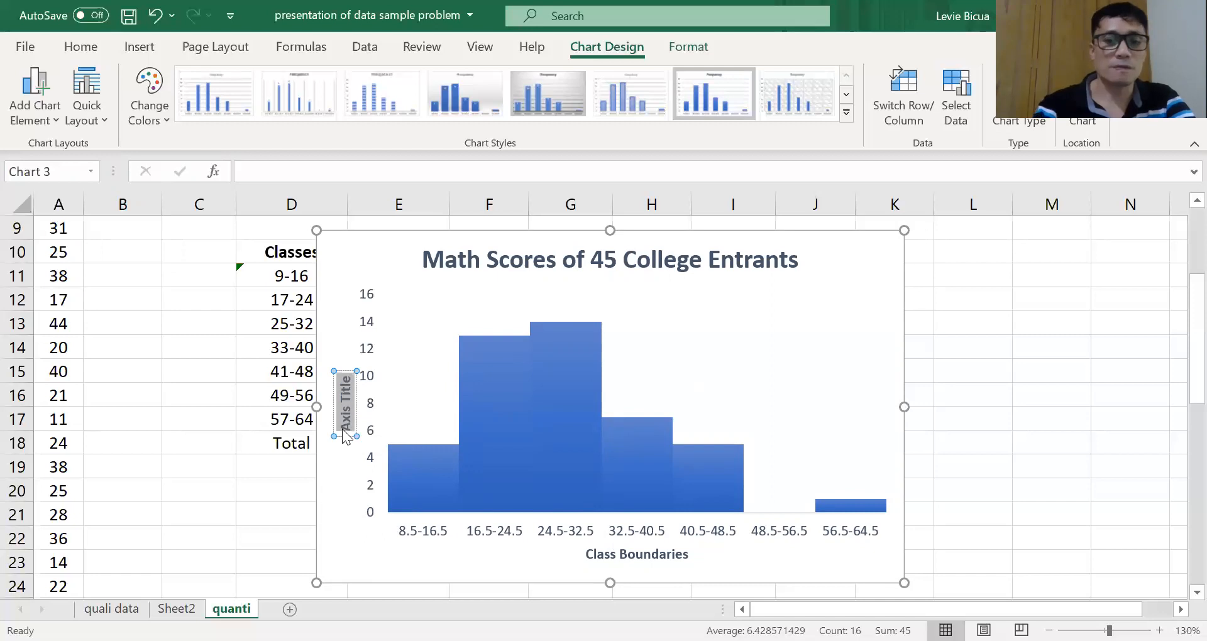
type("Frequency")
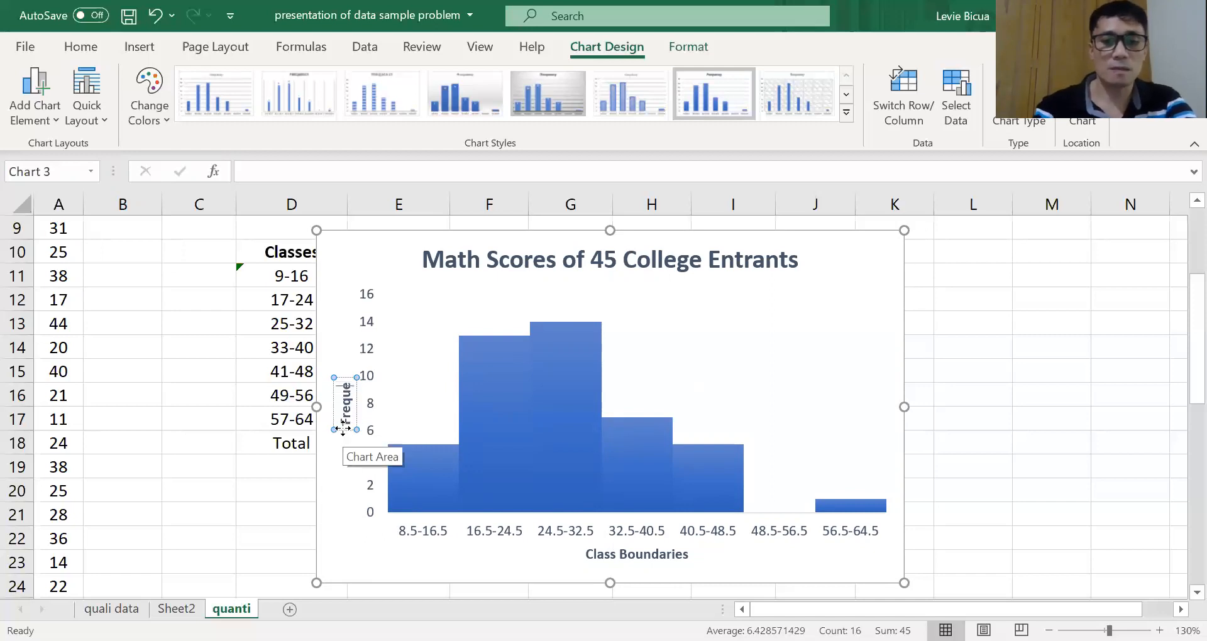
left_click(1002, 500)
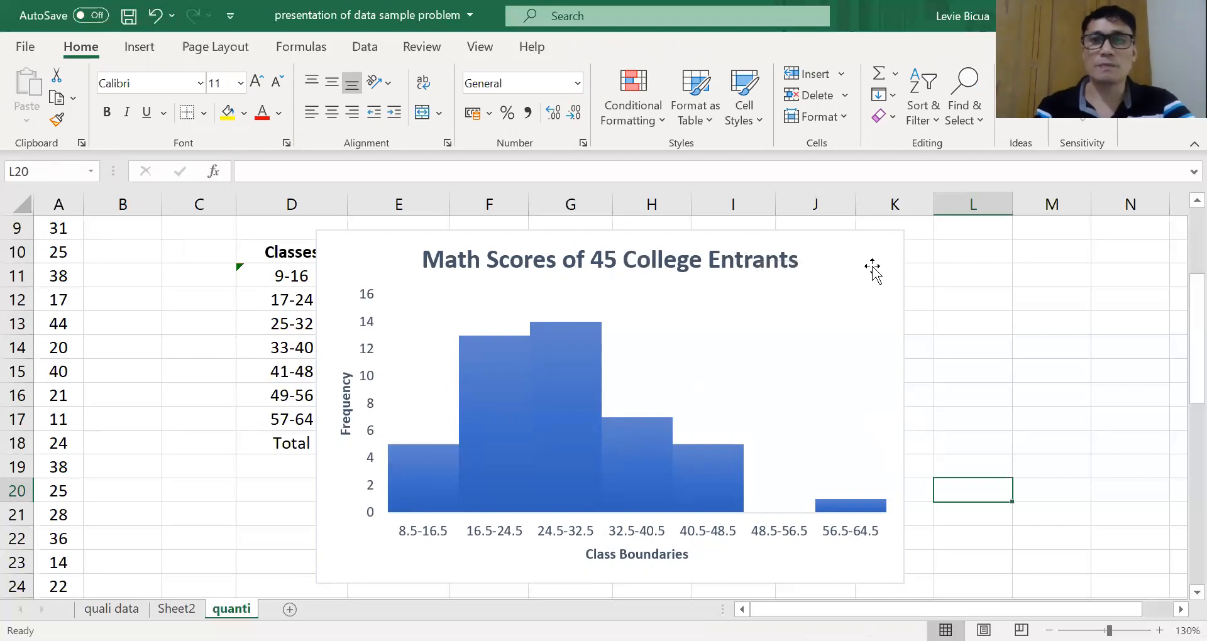
Step: Move the histogram below the frequency table so that it starts at row 28 in column A
left_click(834, 311)
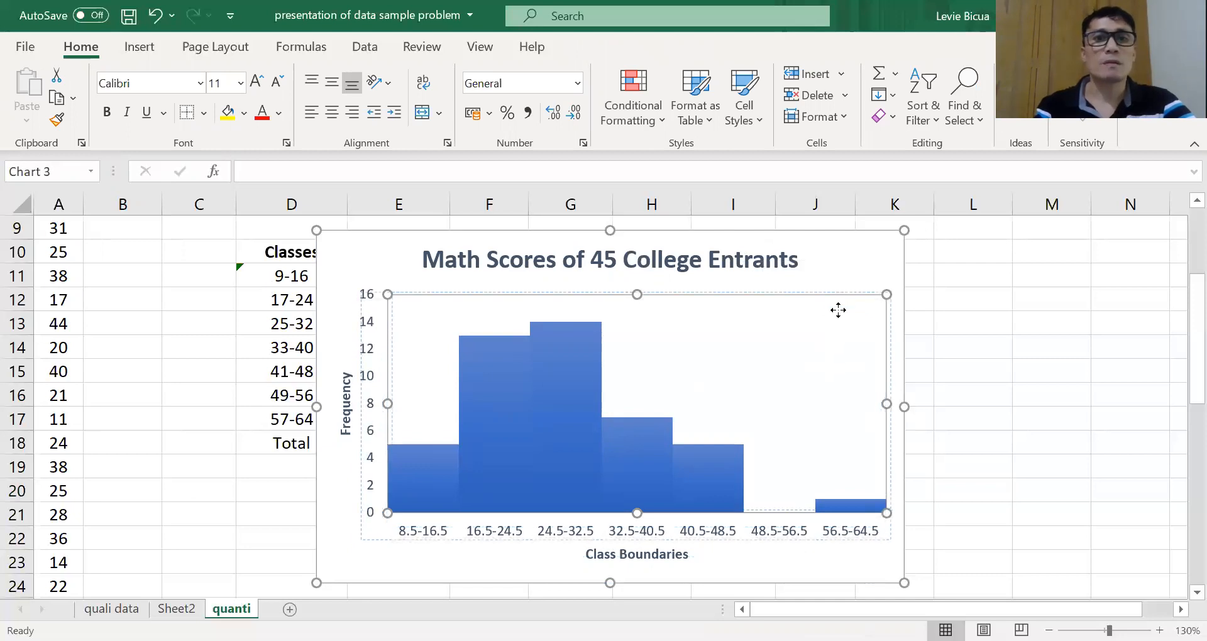
left_click_drag(881, 261, 773, 598)
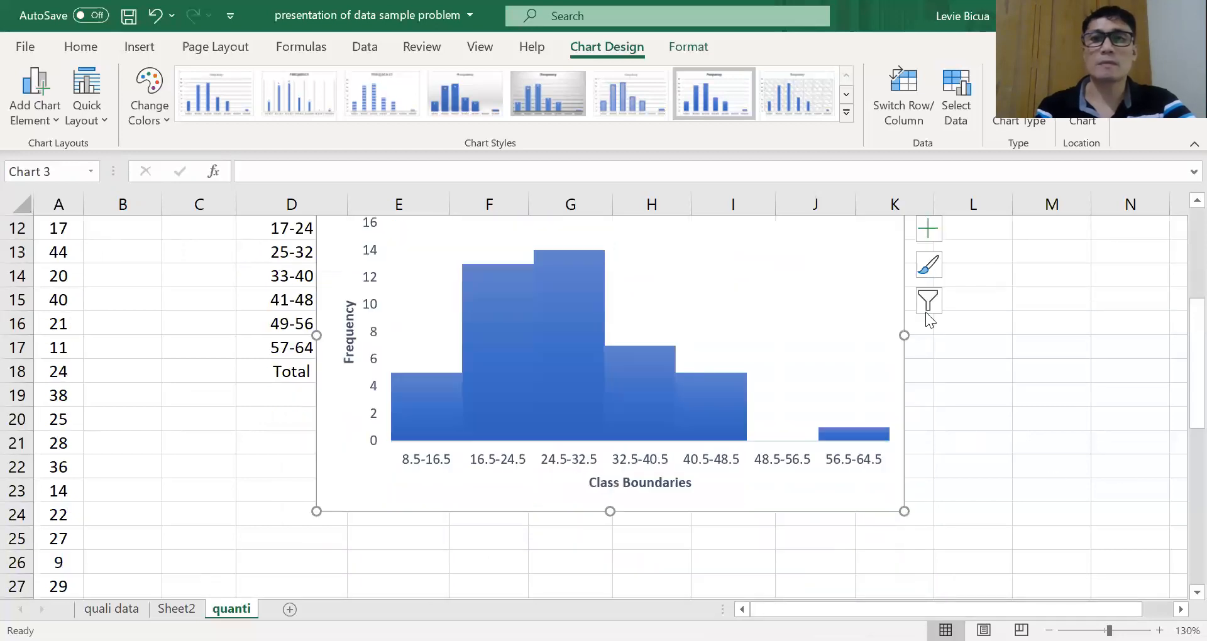
left_click(856, 246)
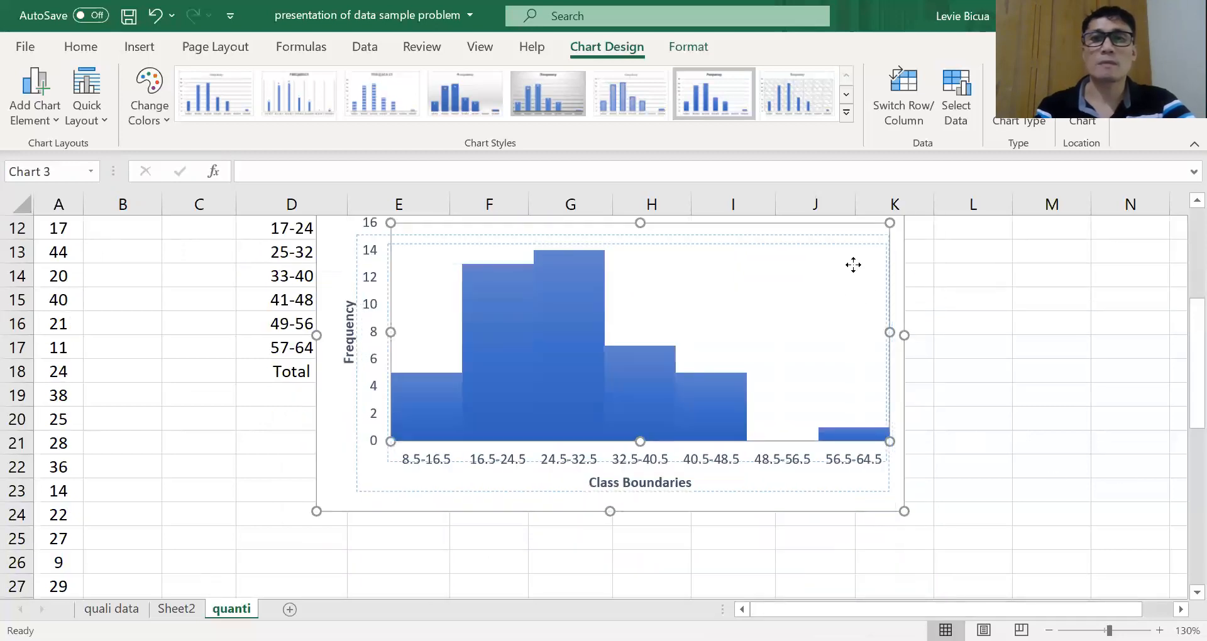
left_click_drag(840, 386, 849, 506)
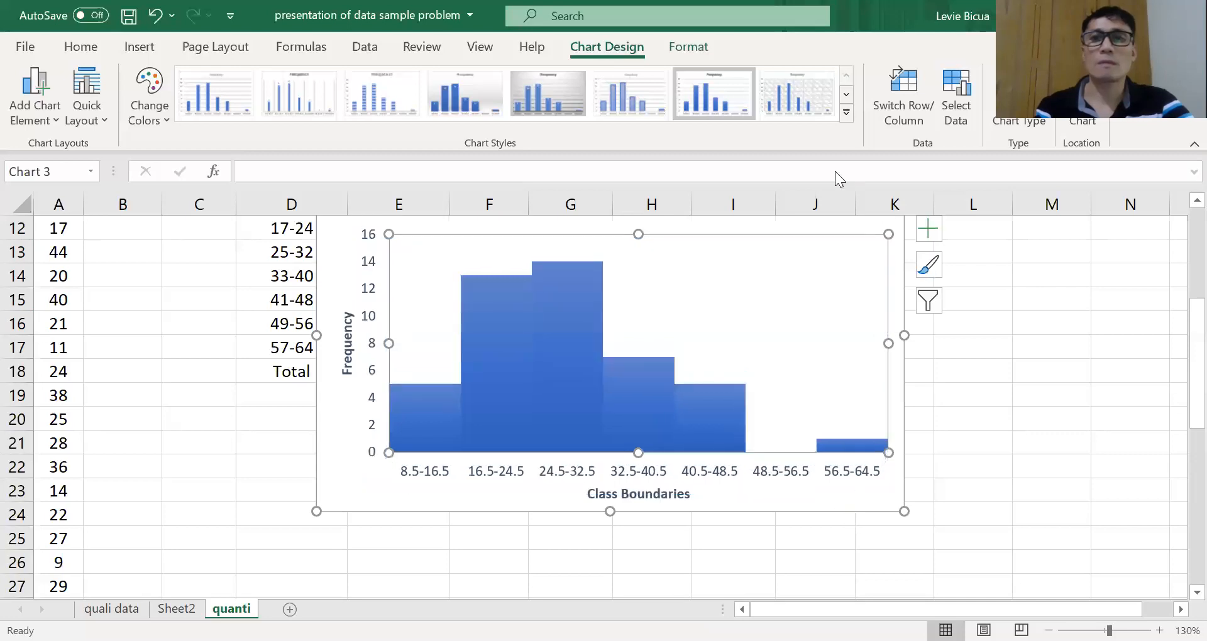
left_click_drag(834, 223, 482, 574)
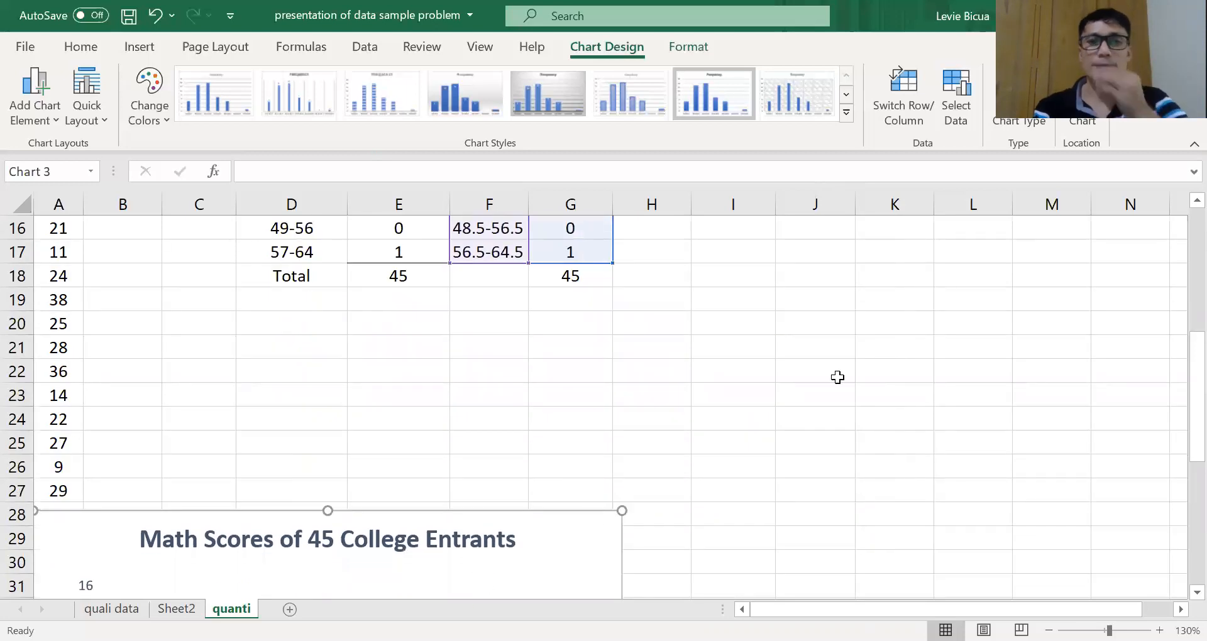
Step: Replace the CB heading in F10 with "Class Mark" and enter 12.5 as the first class mark in F11
left_click_drag(1177, 381, 1177, 319)
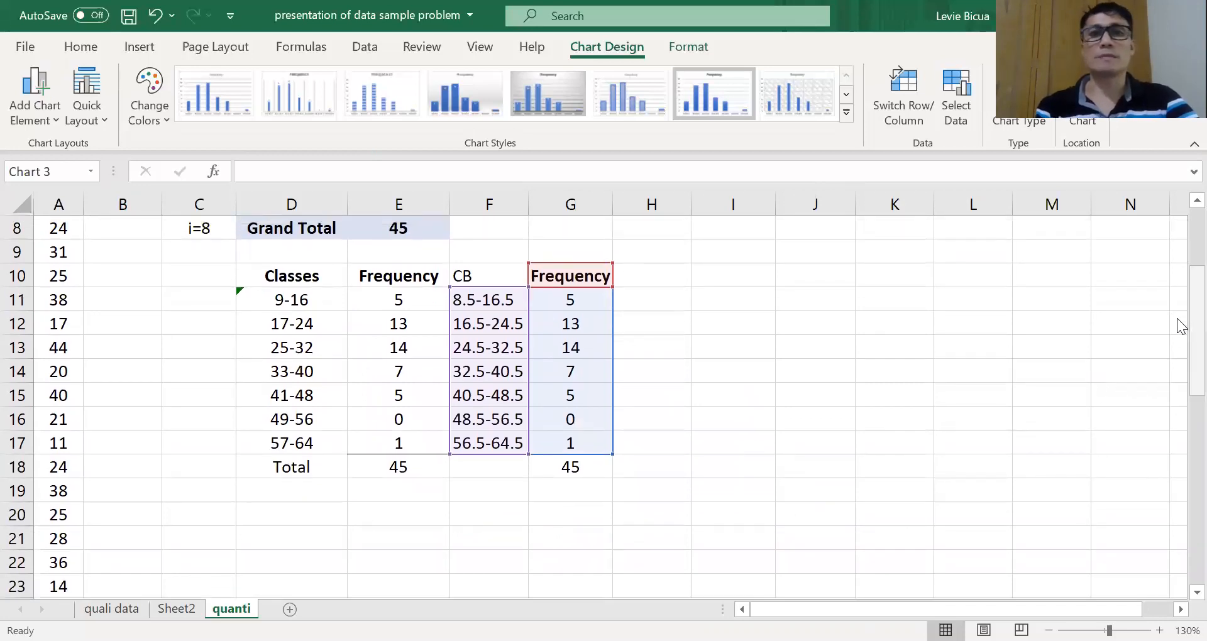
left_click(480, 277)
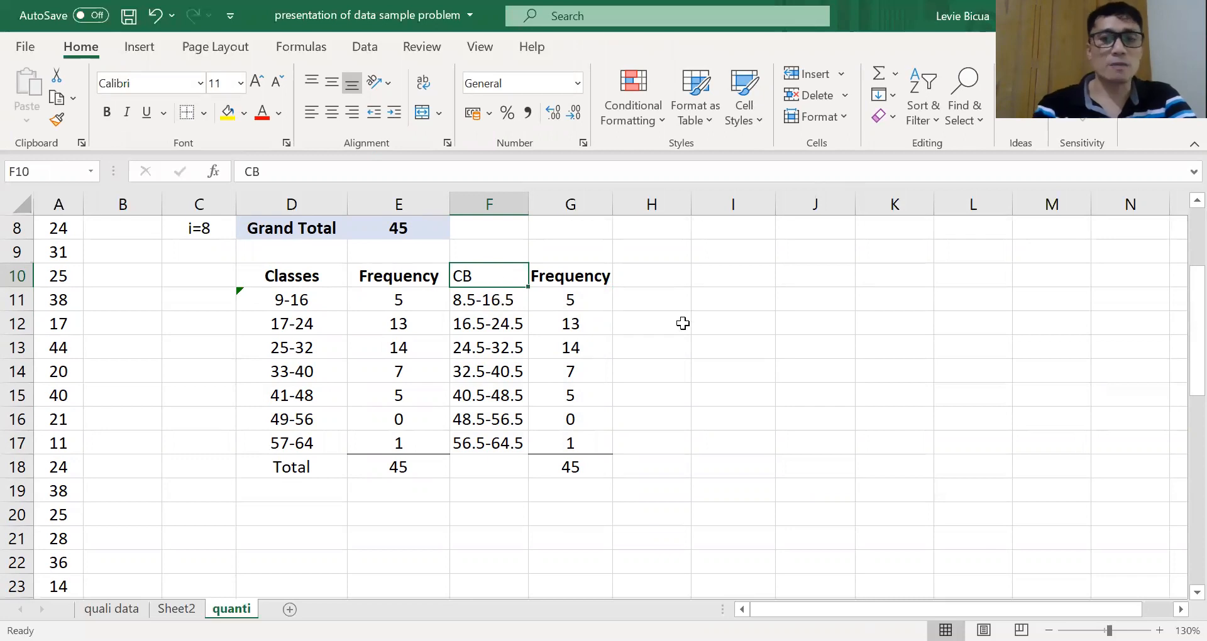
type("Class")
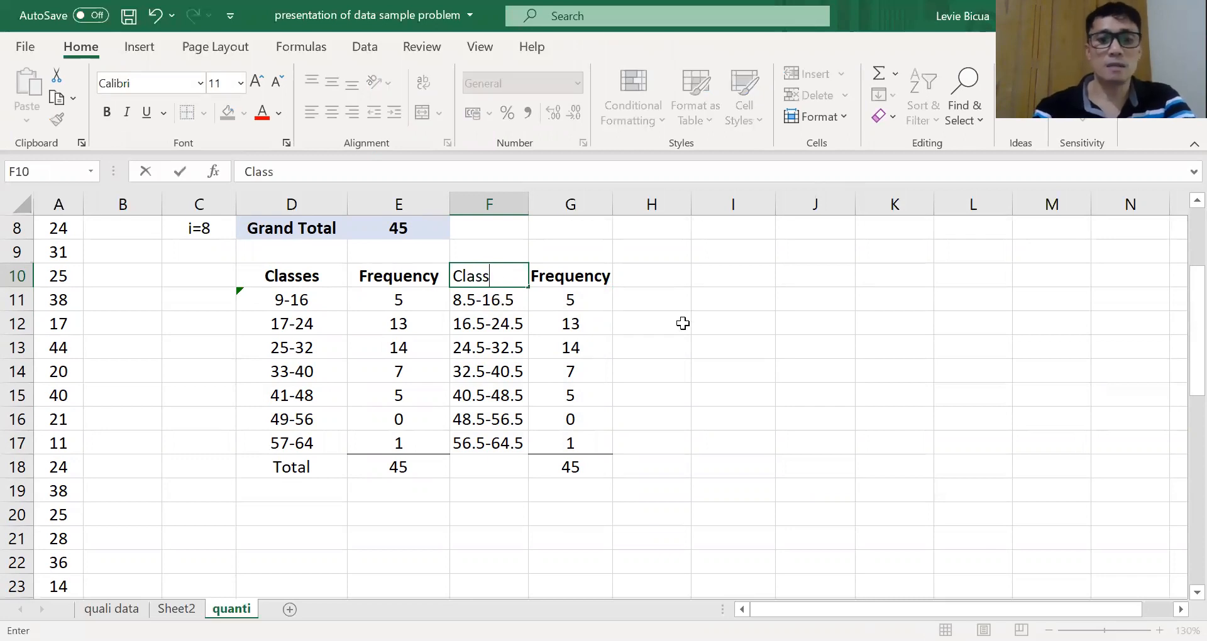
type(" Mark")
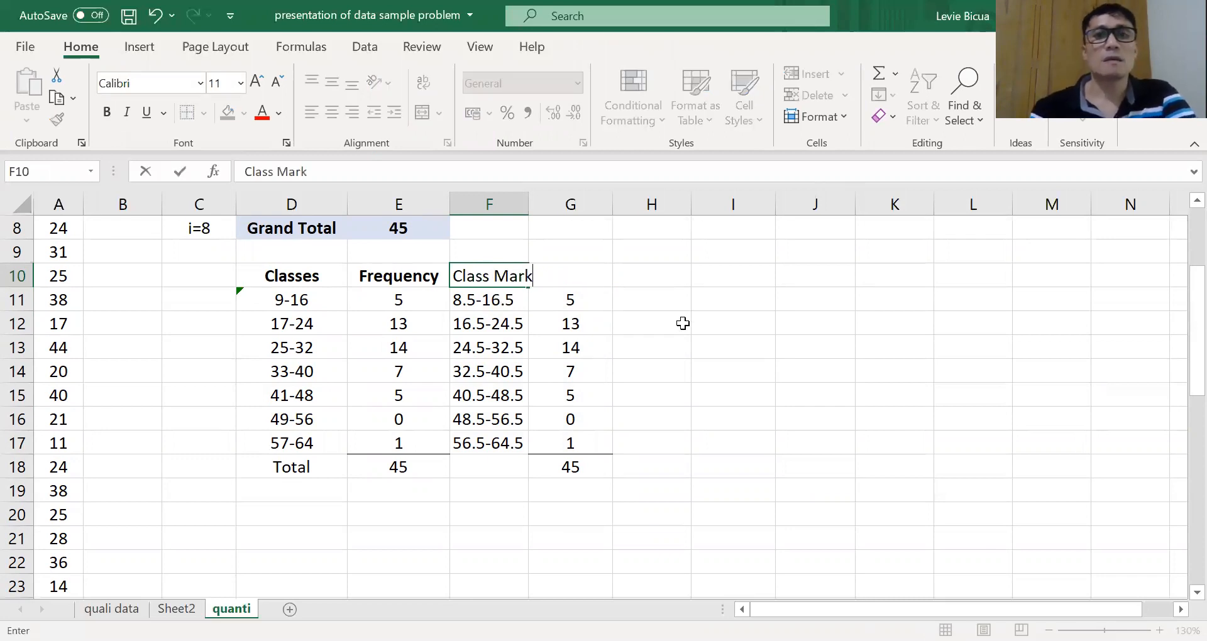
key("Tab")
key("Return")
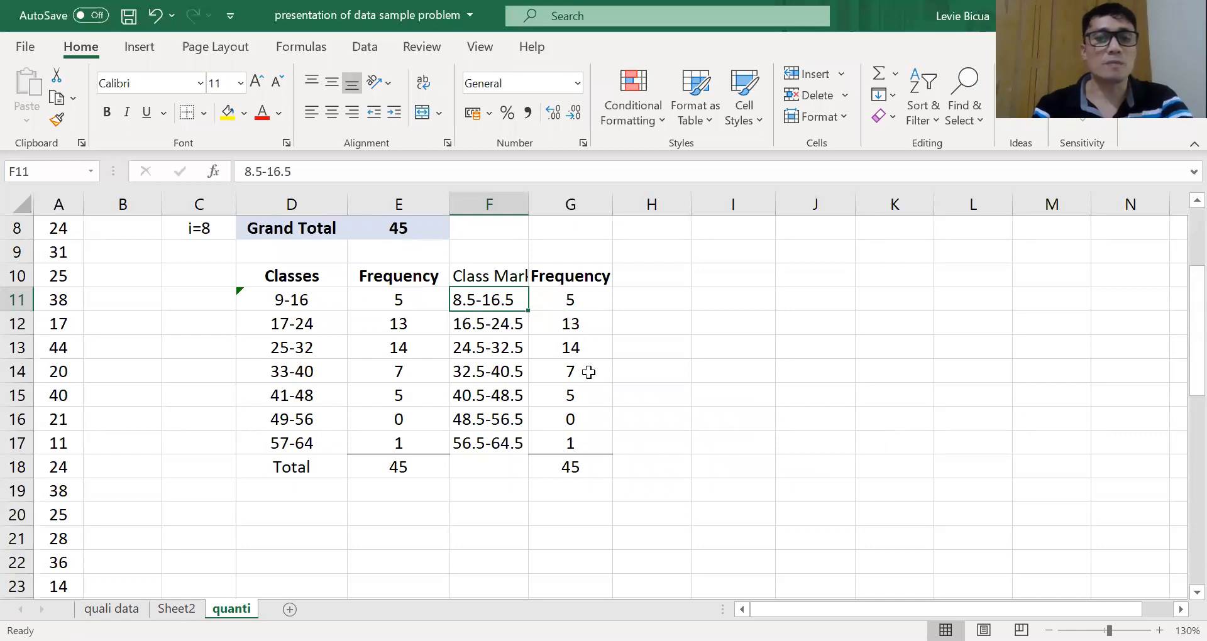
type("12.5")
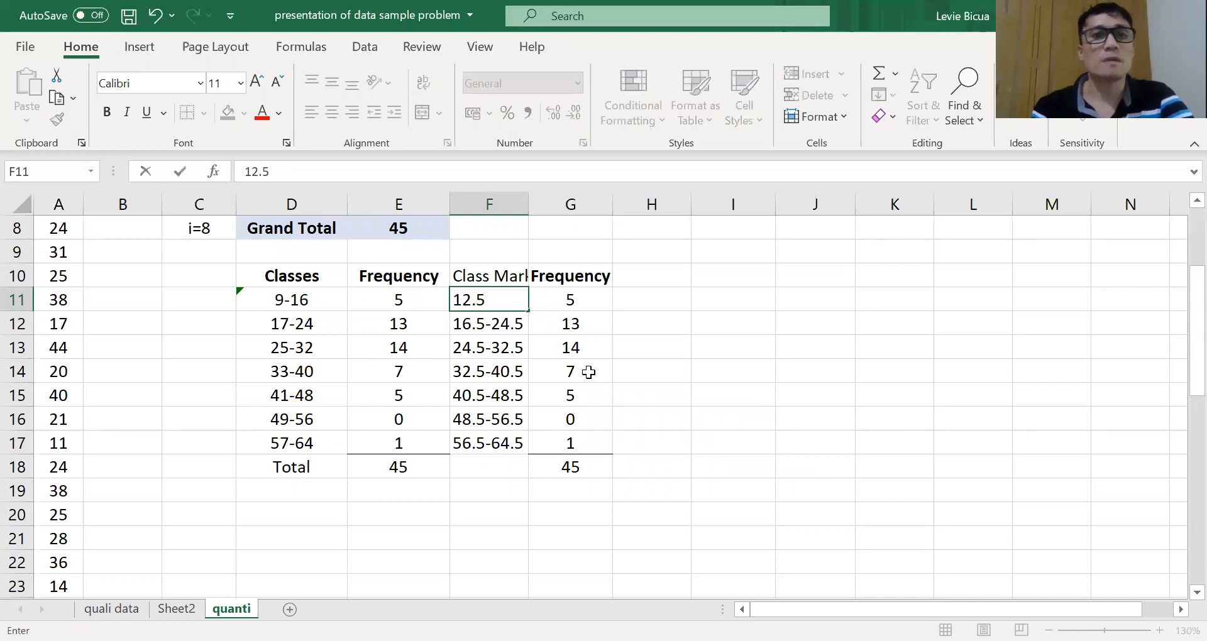
key("Return")
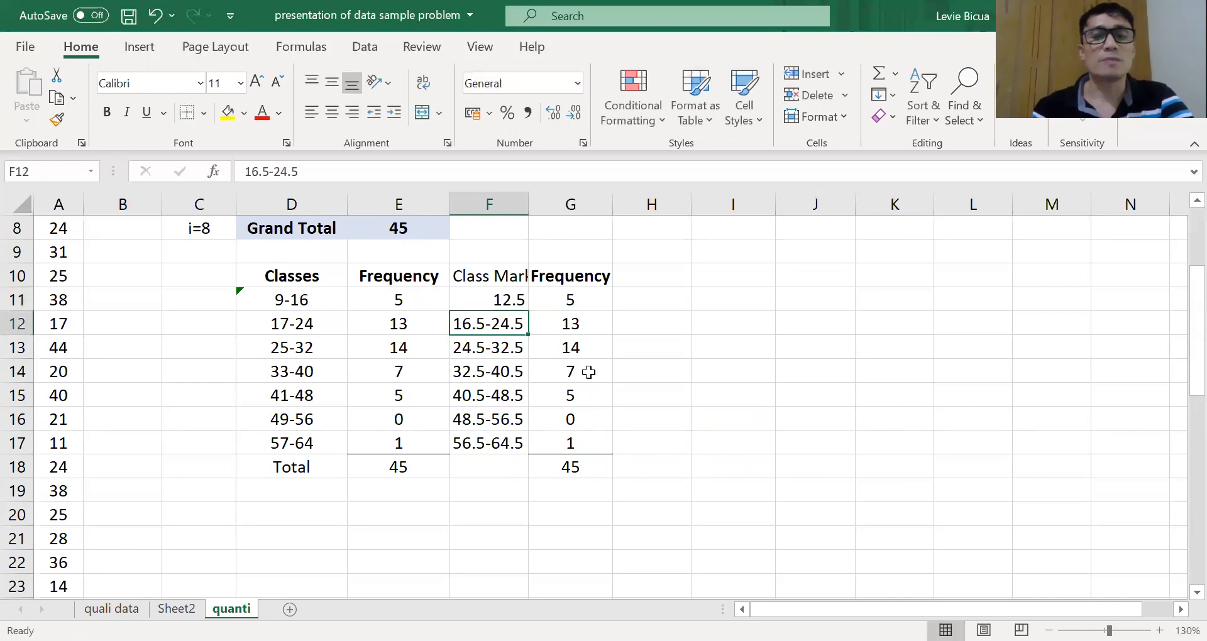
Step: Enter the remaining class marks 20.5, 28.5, 36.5, 44.5, 52.5 and 60.5 in cells F12 to F17
type("20.5")
key("Return")
type("28.5")
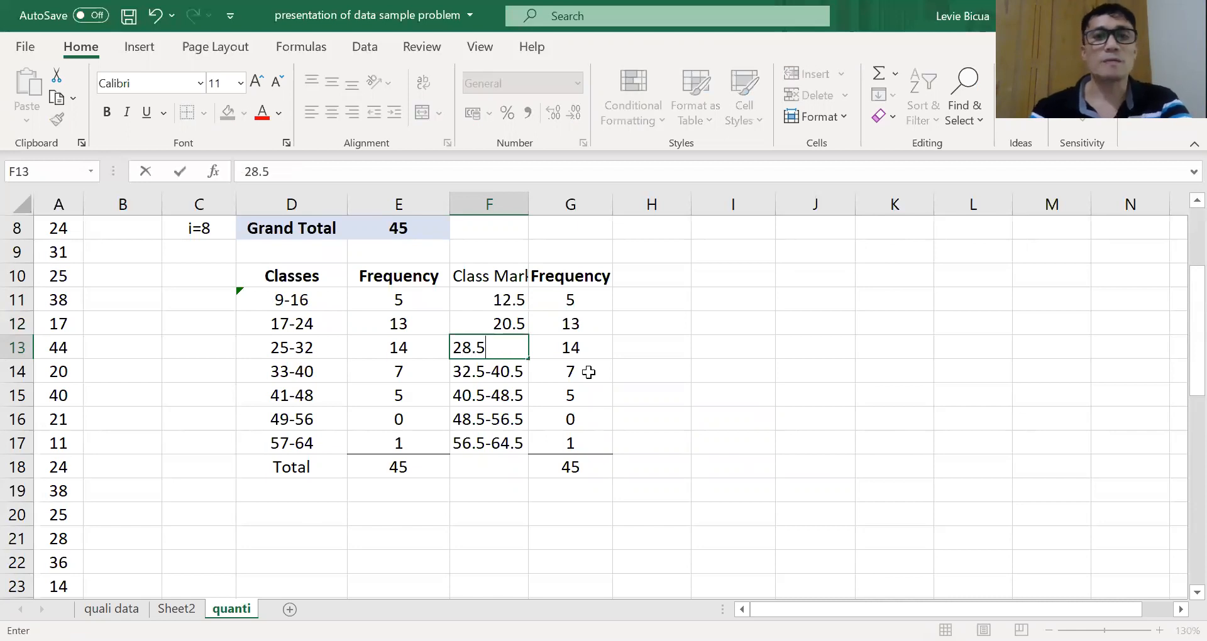
key("Return")
type("36.5")
key("Return")
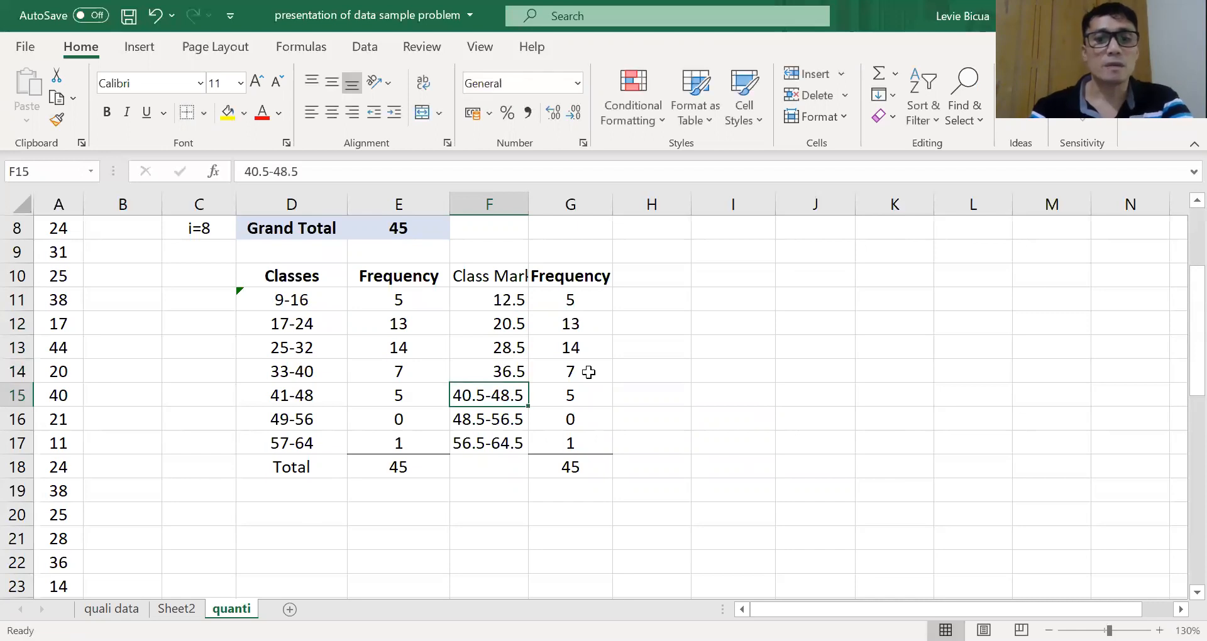
type("44.5")
key("Return")
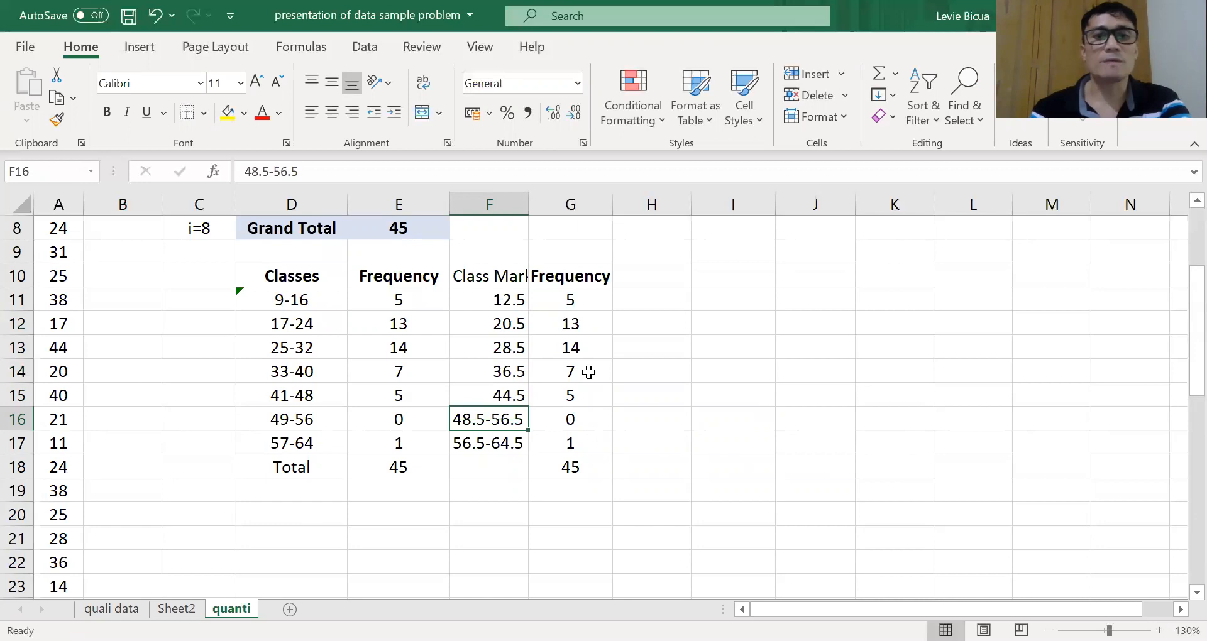
type("52.5")
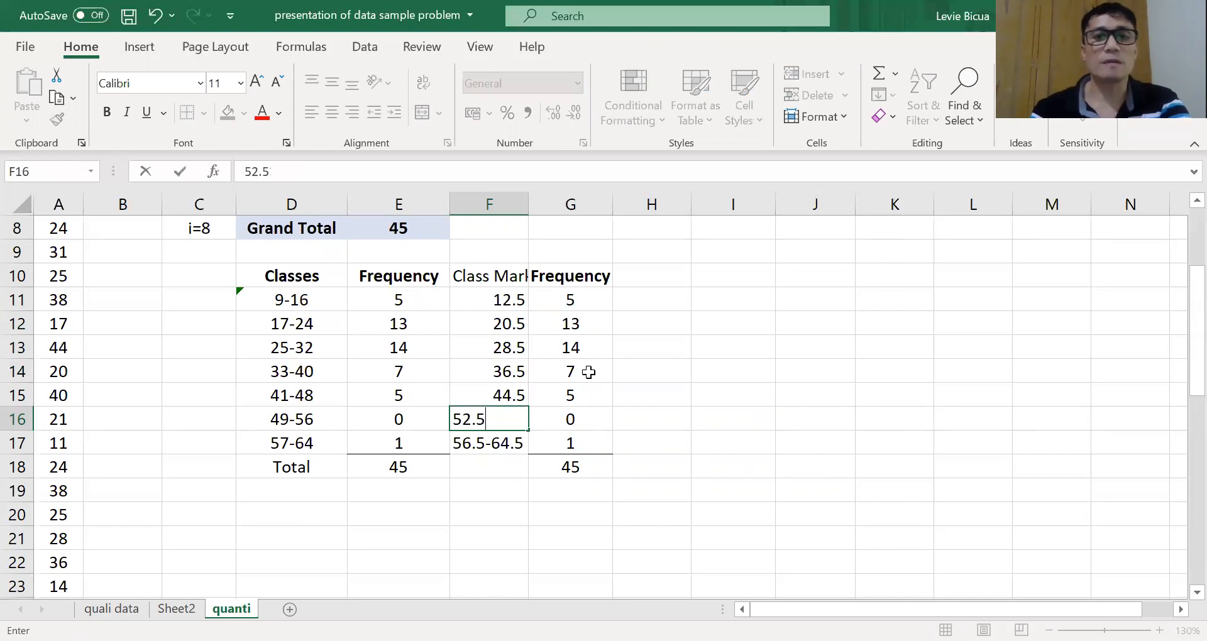
key("Return")
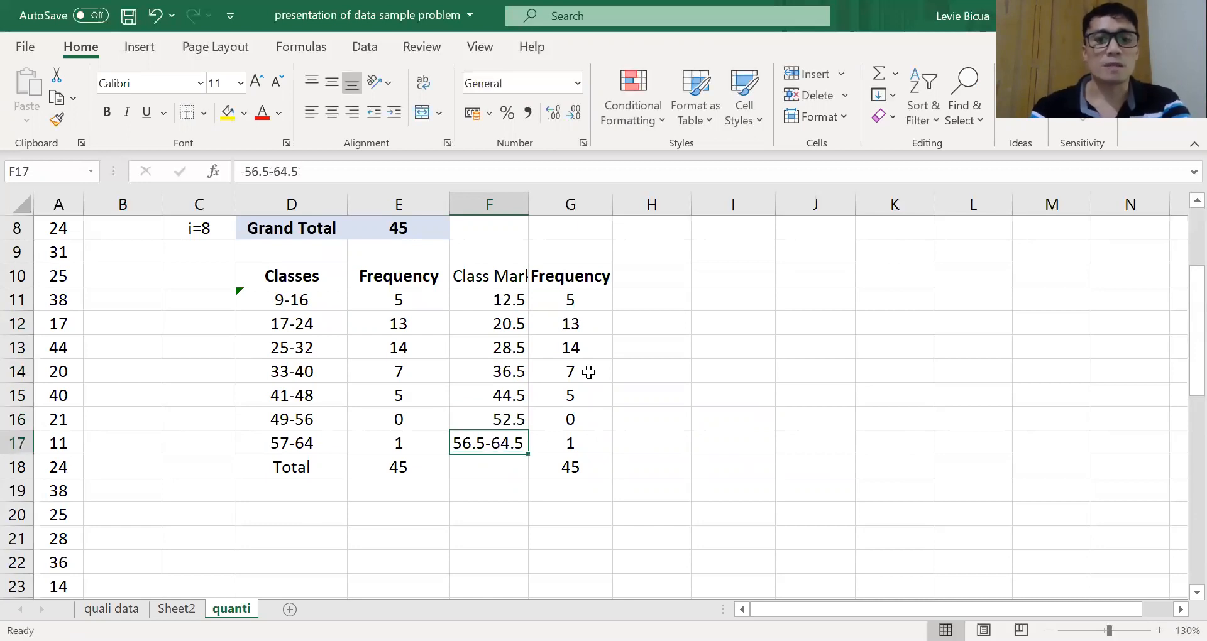
type("60.5")
key("Return")
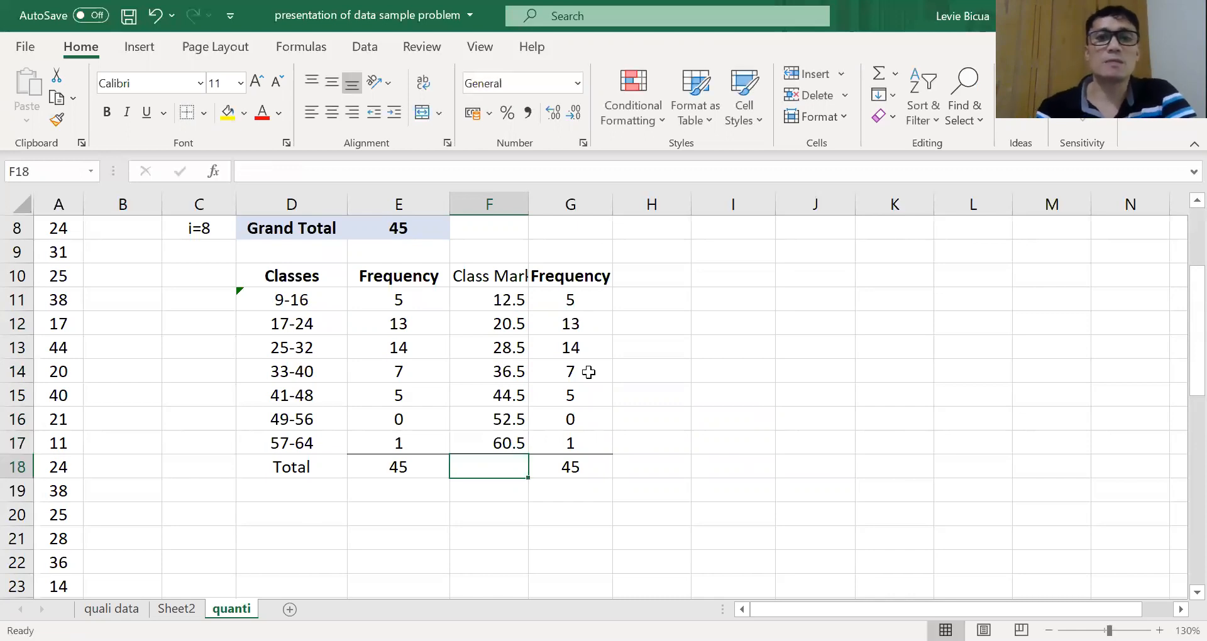
Step: Insert a basic 2-D line chart from the class marks and frequencies in F10:G17, with the class marks along the horizontal axis
key("Up")
key("Up")
key("Up")
key("Up")
key("Up")
key("Up")
key("Up")
key("Up")
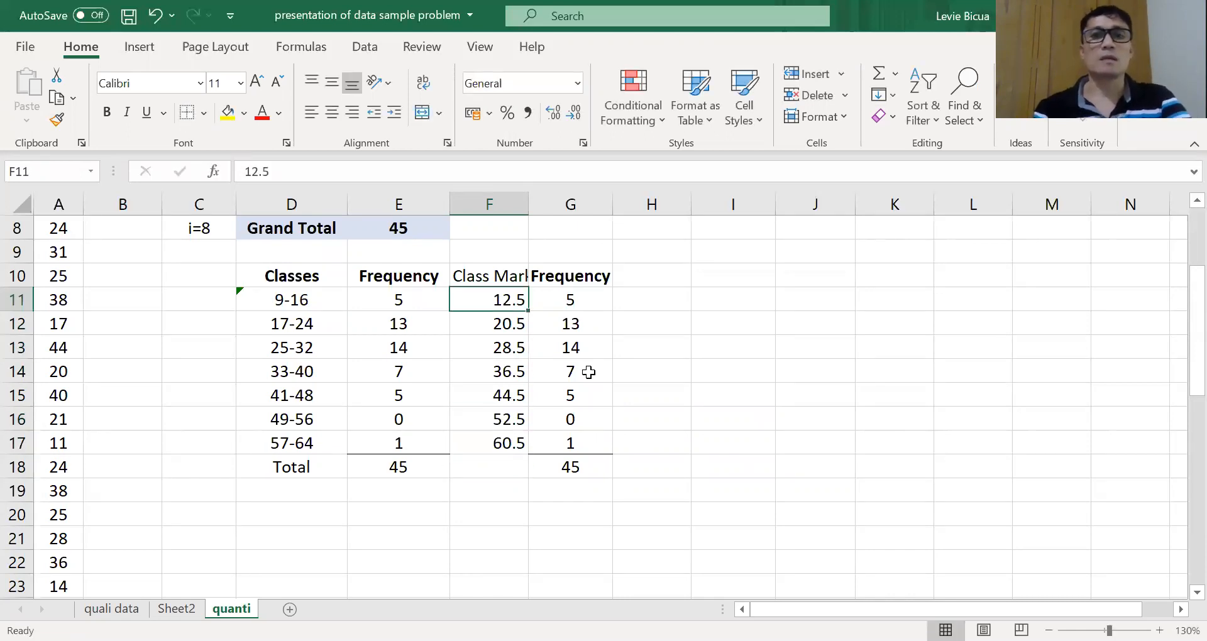
key("shift+Right")
key("shift+Down")
key("shift+Down")
key("shift+Down")
key("shift+Down")
key("shift+Down")
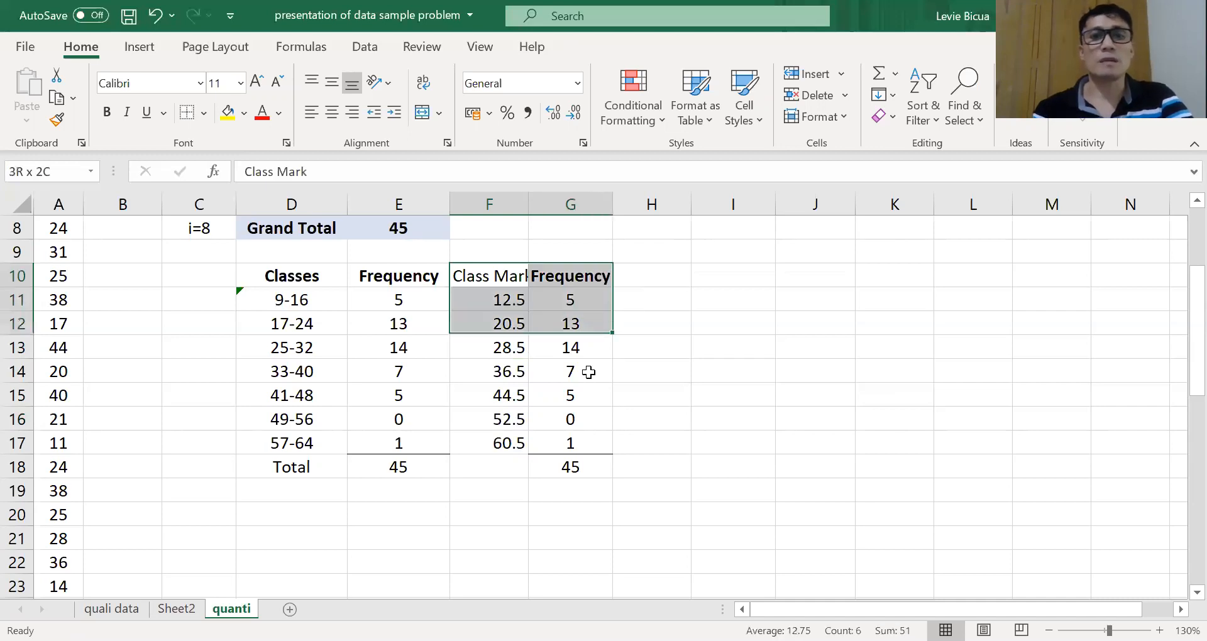
key("shift+Down")
key("shift+Down")
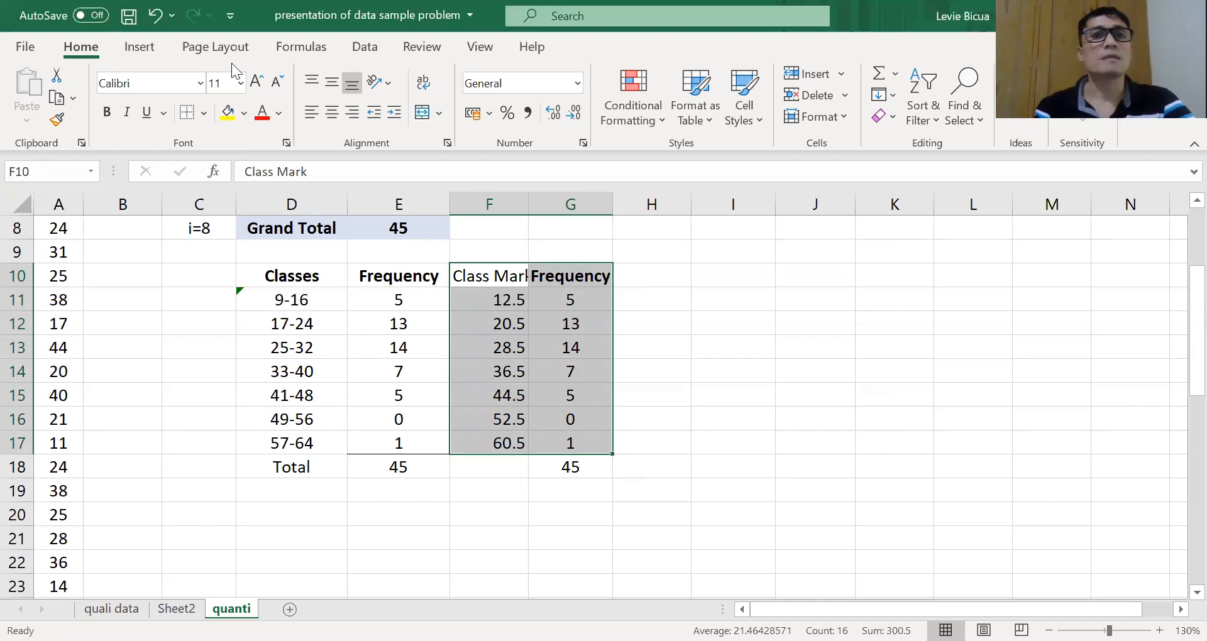
left_click(149, 49)
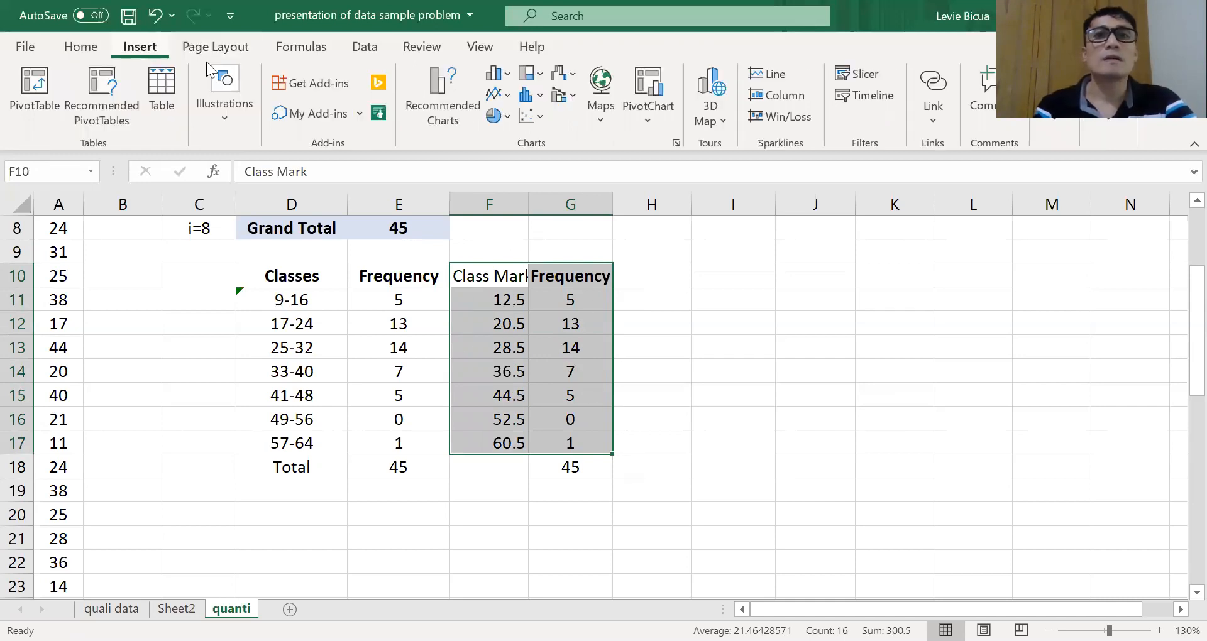
left_click(506, 94)
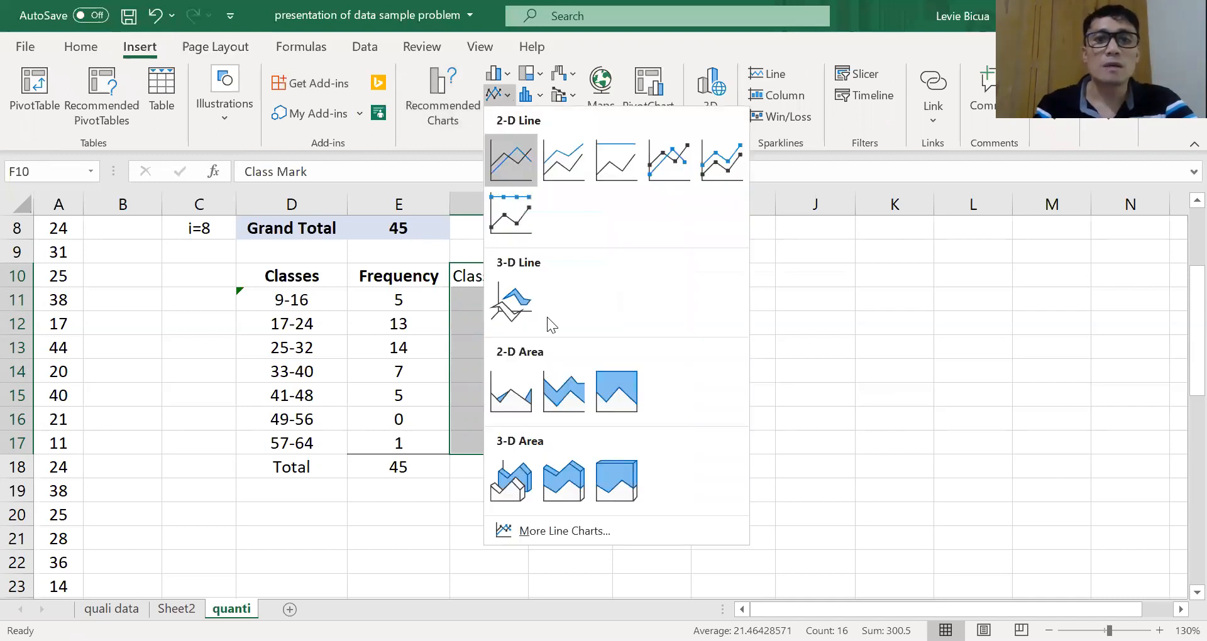
left_click(569, 532)
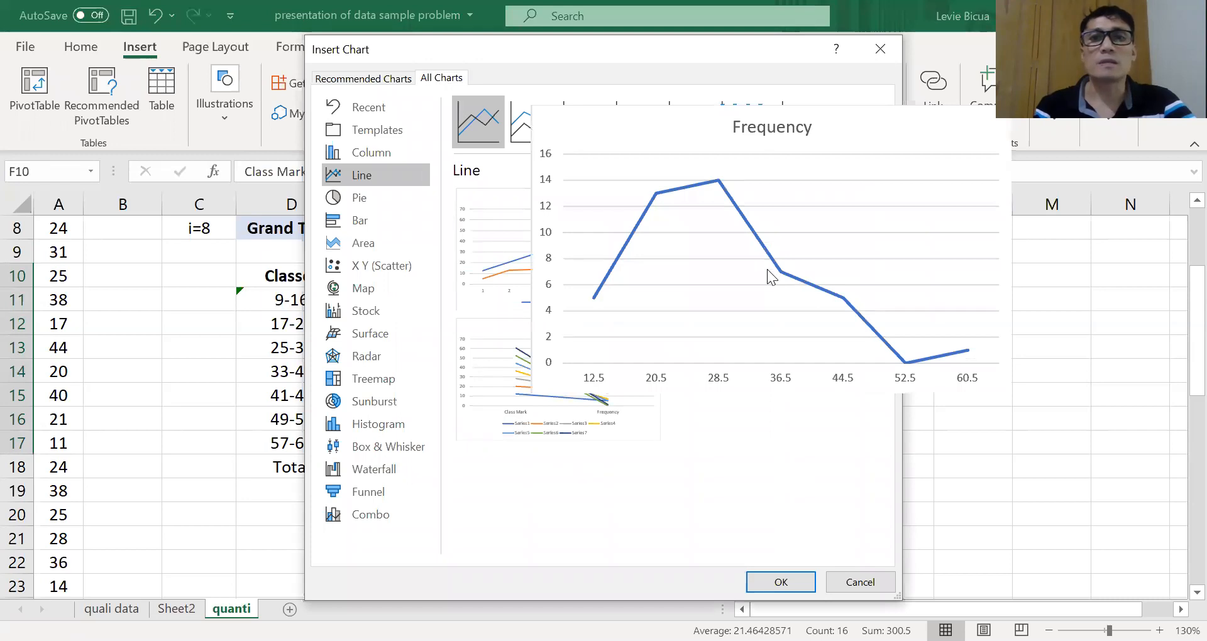
left_click(779, 583)
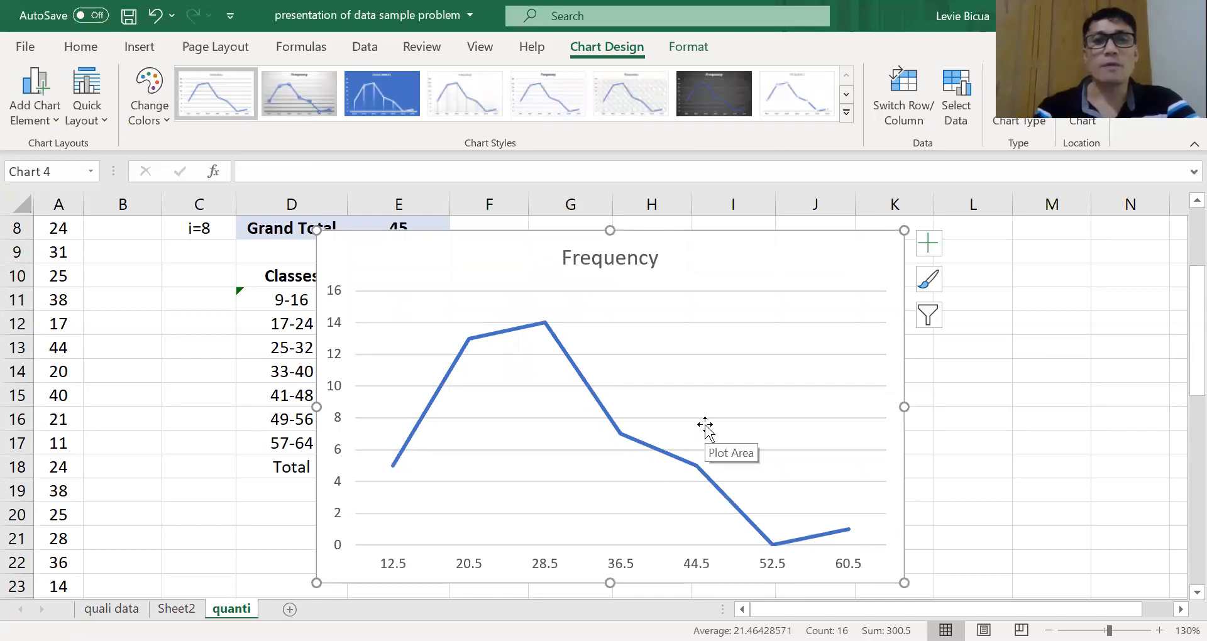
Step: Change the line chart's title to "Math Scores of 45 College Entrants"
left_click(571, 257)
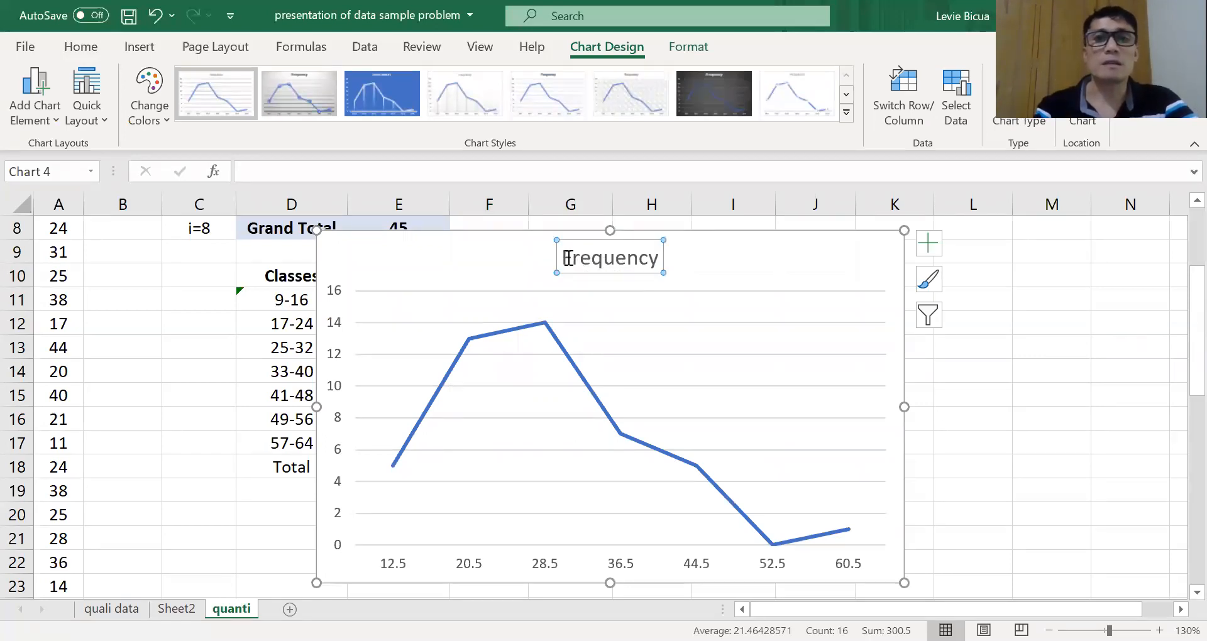
left_click(566, 258)
left_click_drag(569, 259, 566, 258)
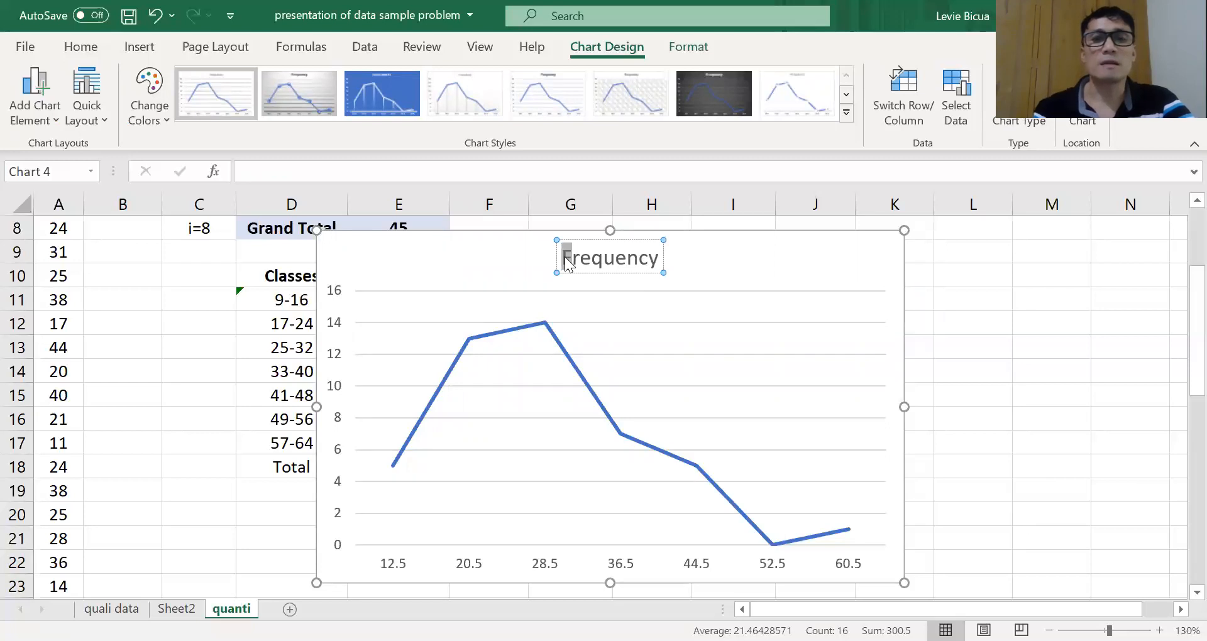
key("shift+Right")
key("shift+Right")
key("shift+Right")
key("shift+Right")
key("shift+Right")
key("shift+Right")
key("shift+Right")
key("shift+Right")
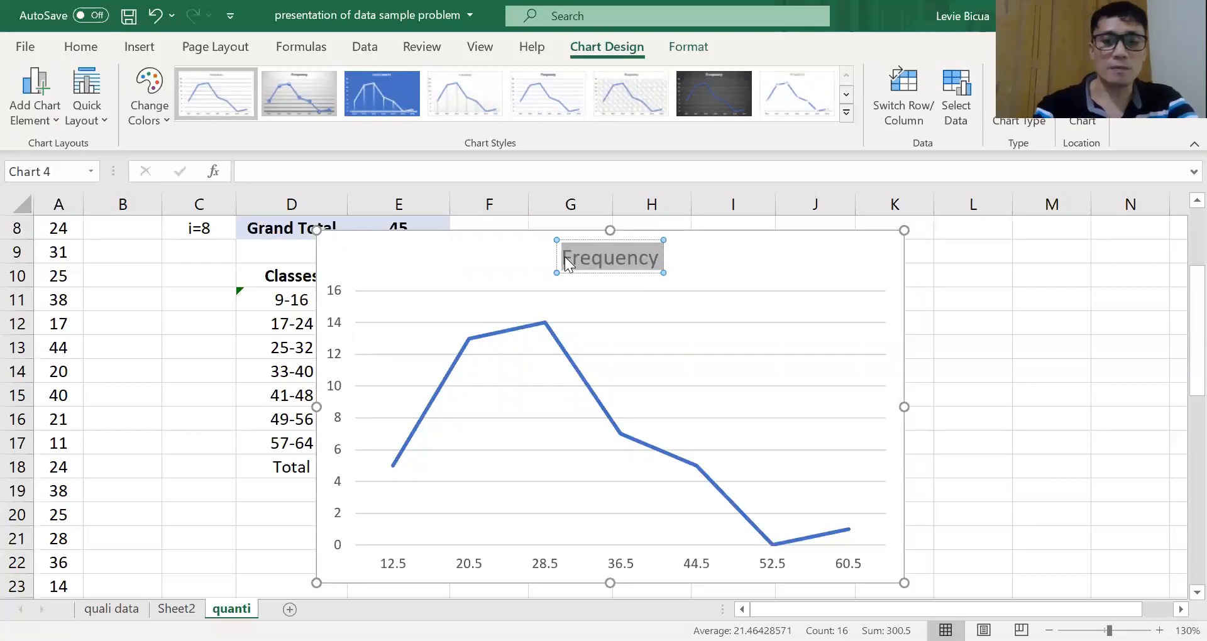
type("Math")
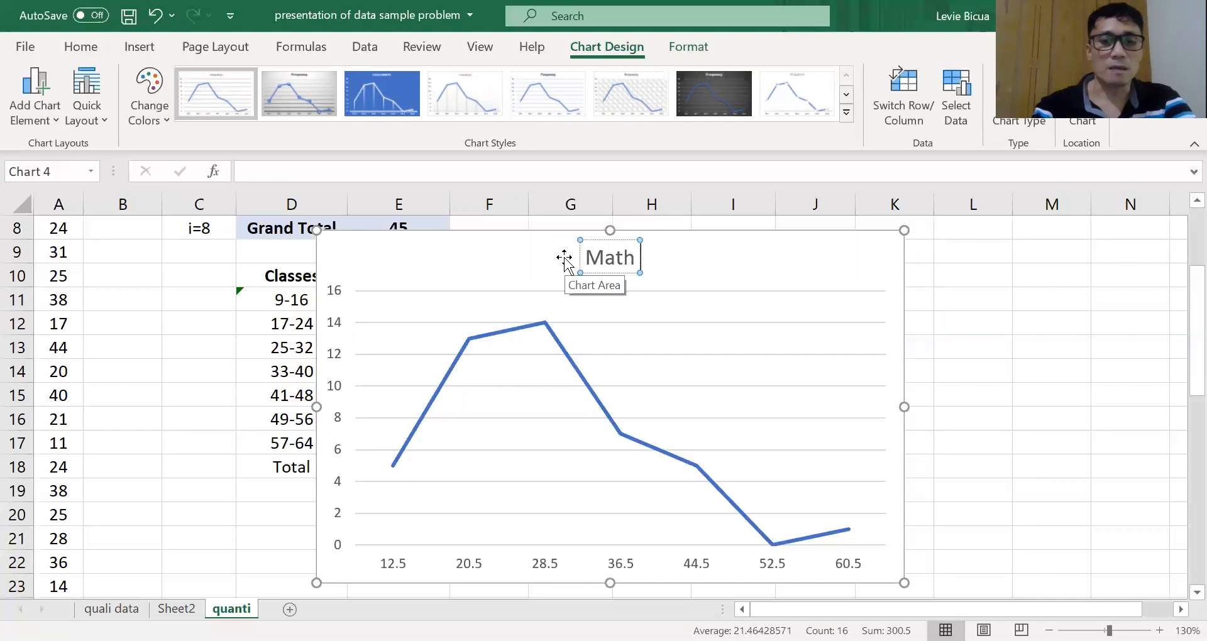
type(" Sc")
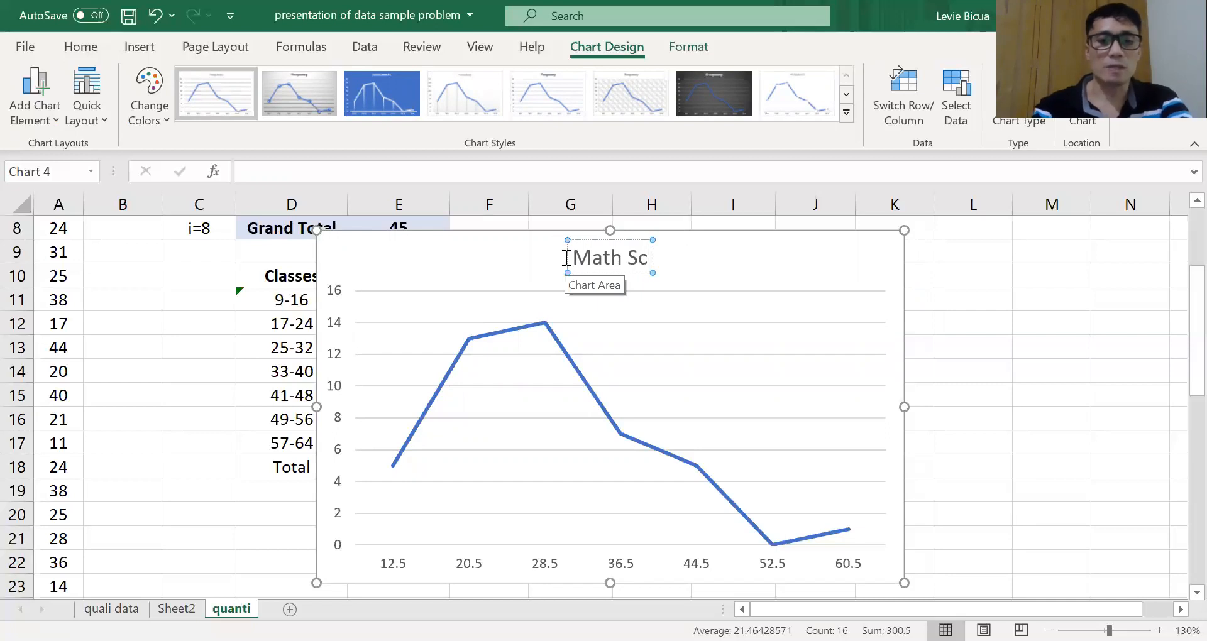
type("ores of")
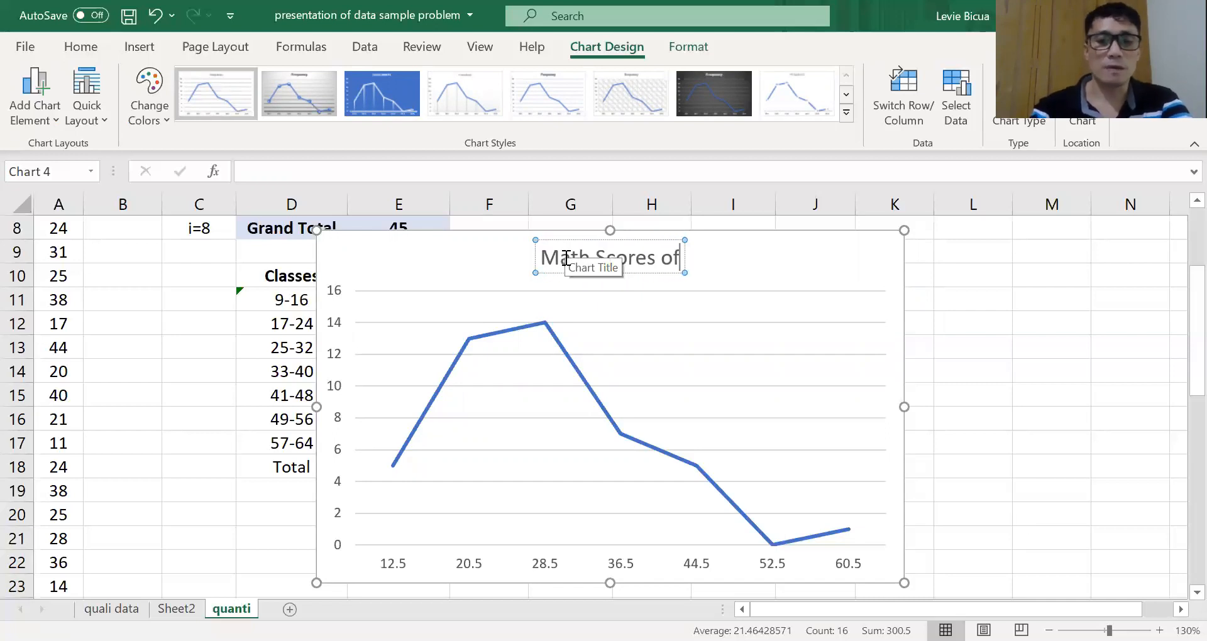
type(" 45 Col")
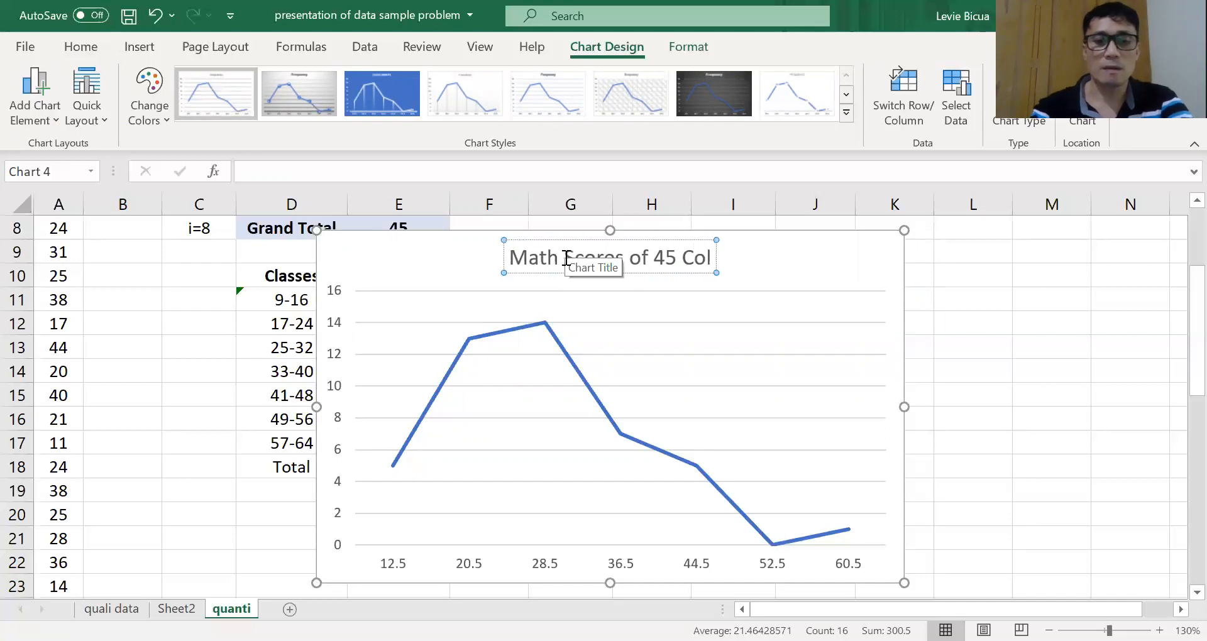
type("lege")
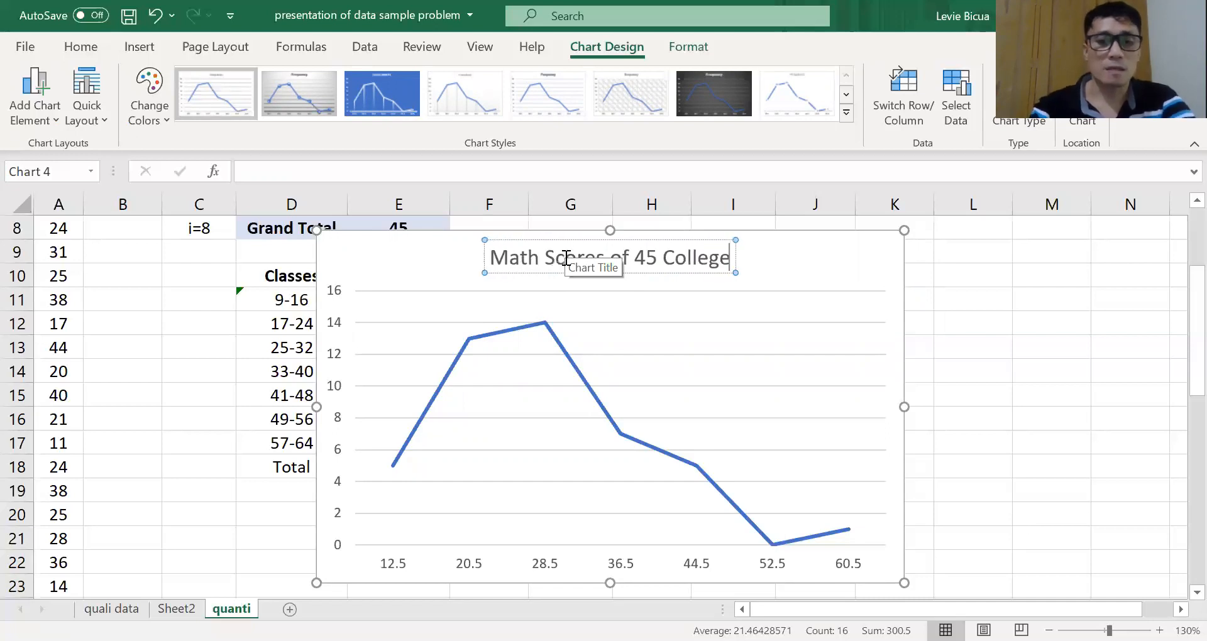
type(" Entra")
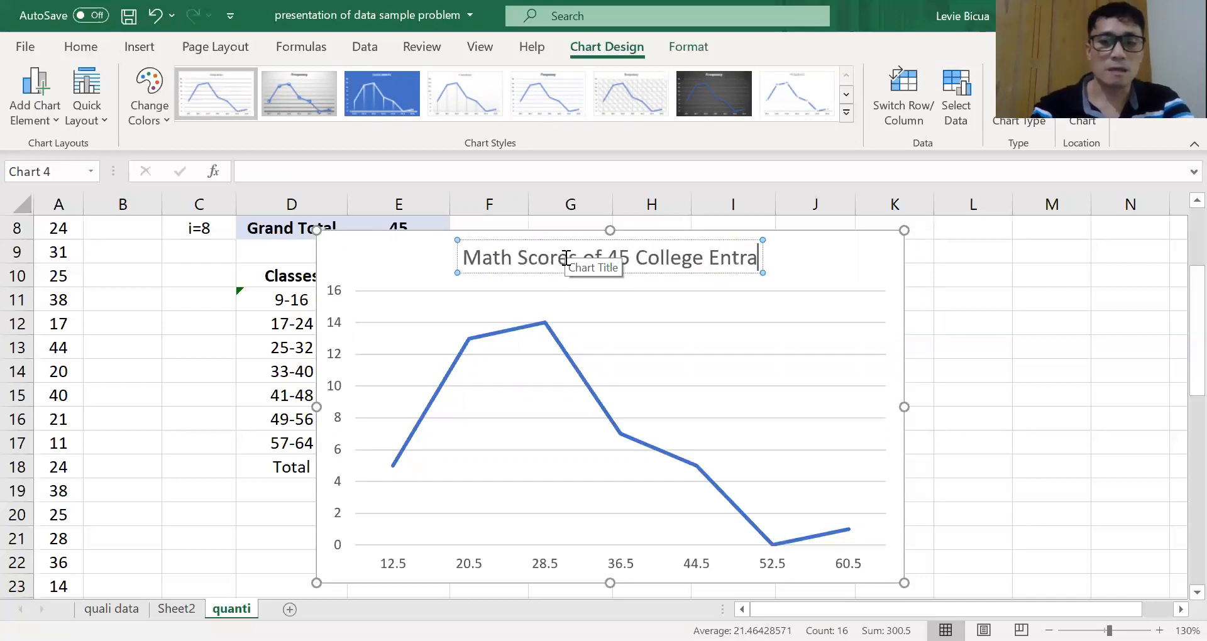
type("nts")
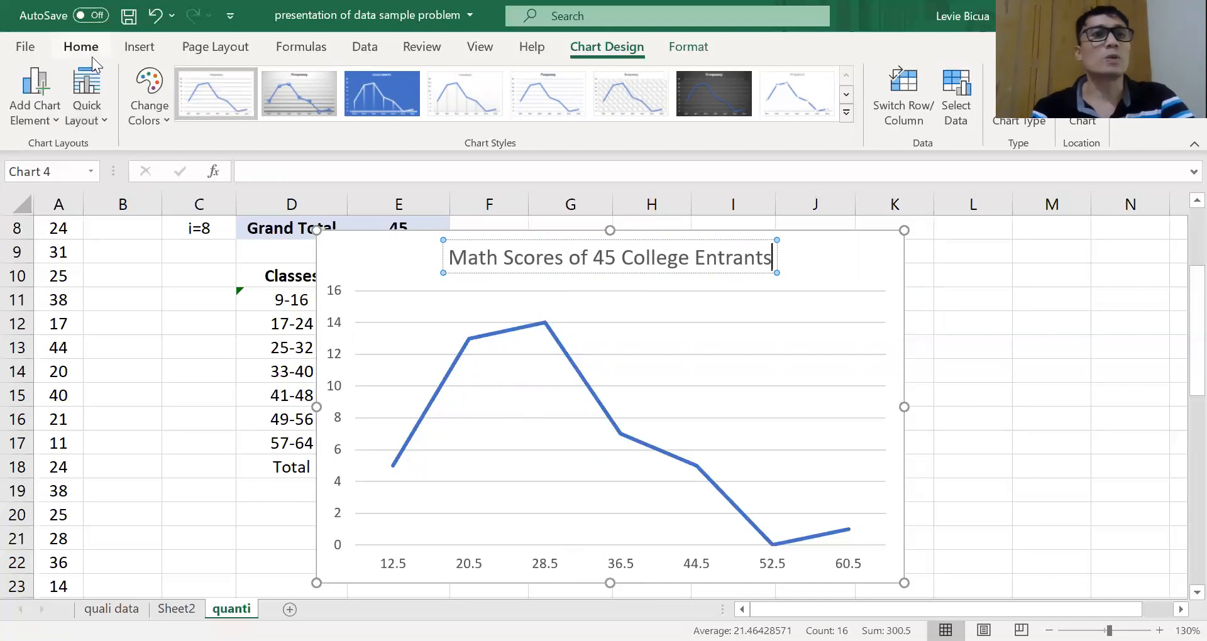
Step: Add a primary horizontal axis title reading "Class Mark" to the line chart
left_click(36, 101)
mouse_move(95, 176)
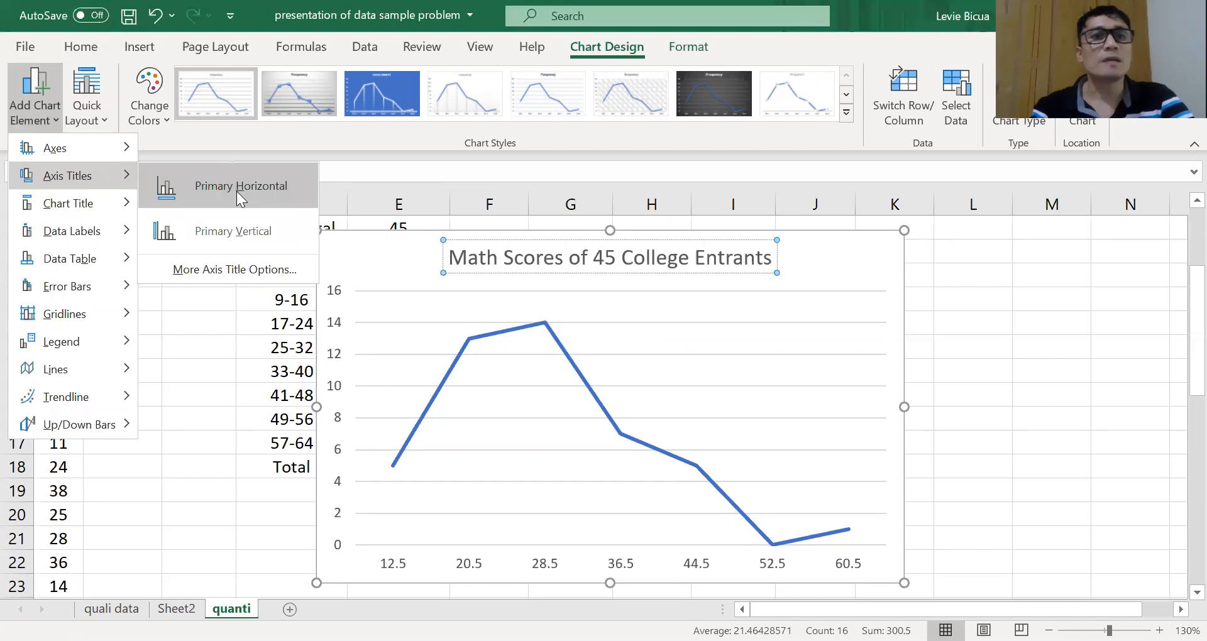
left_click(236, 191)
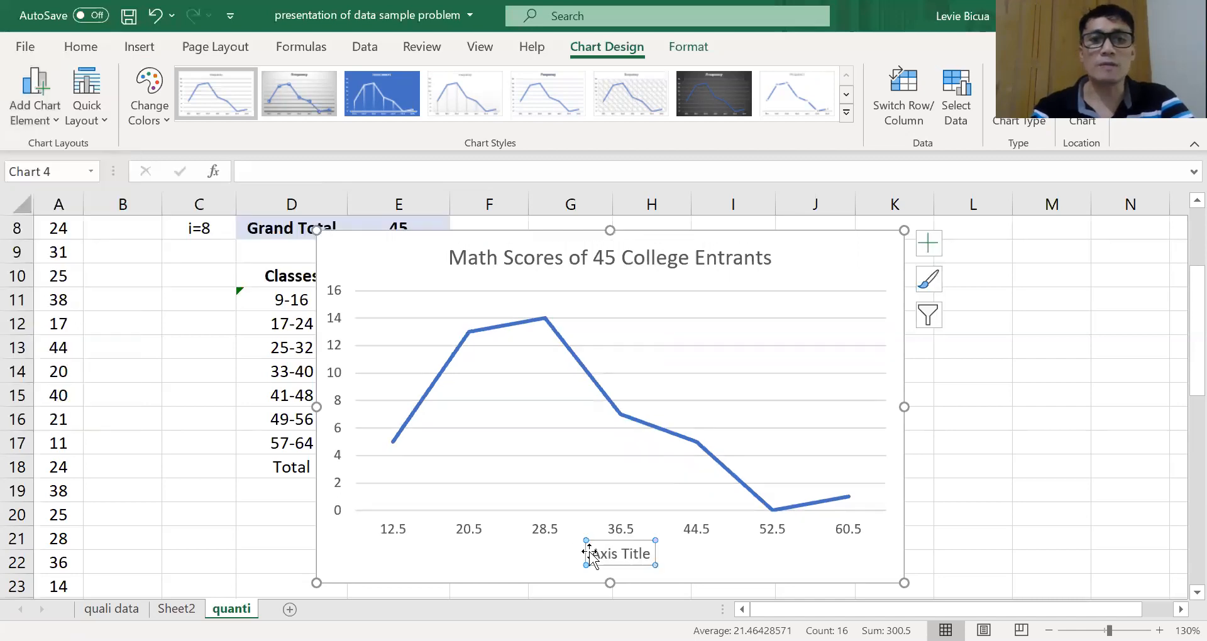
triple_click(592, 553)
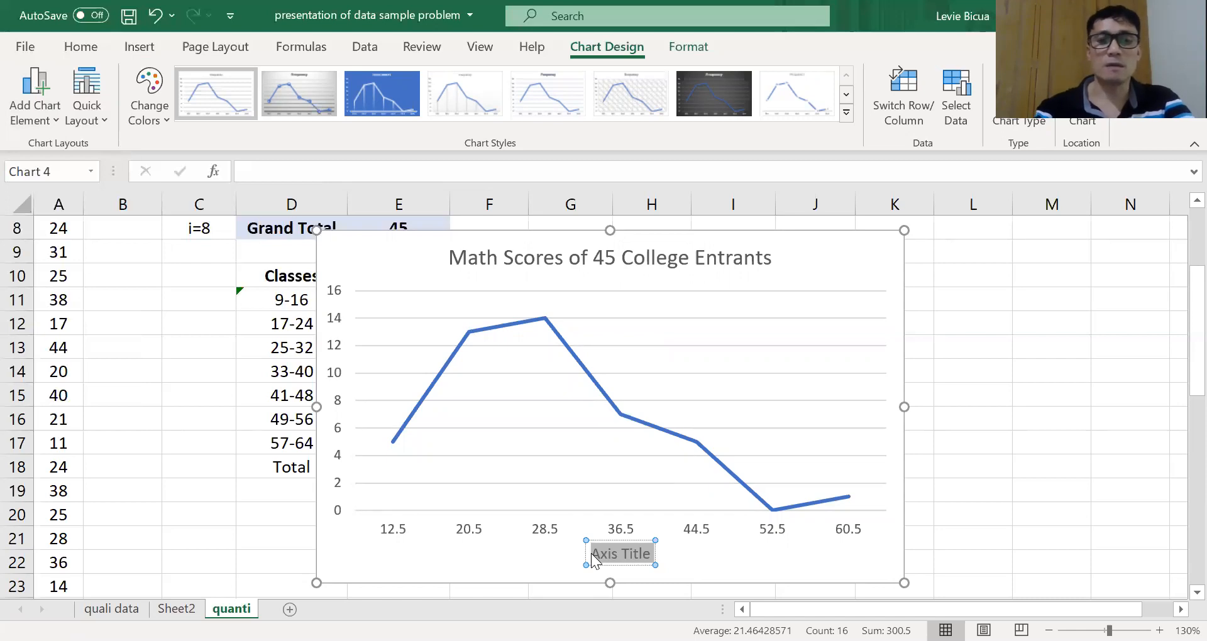
type("C")
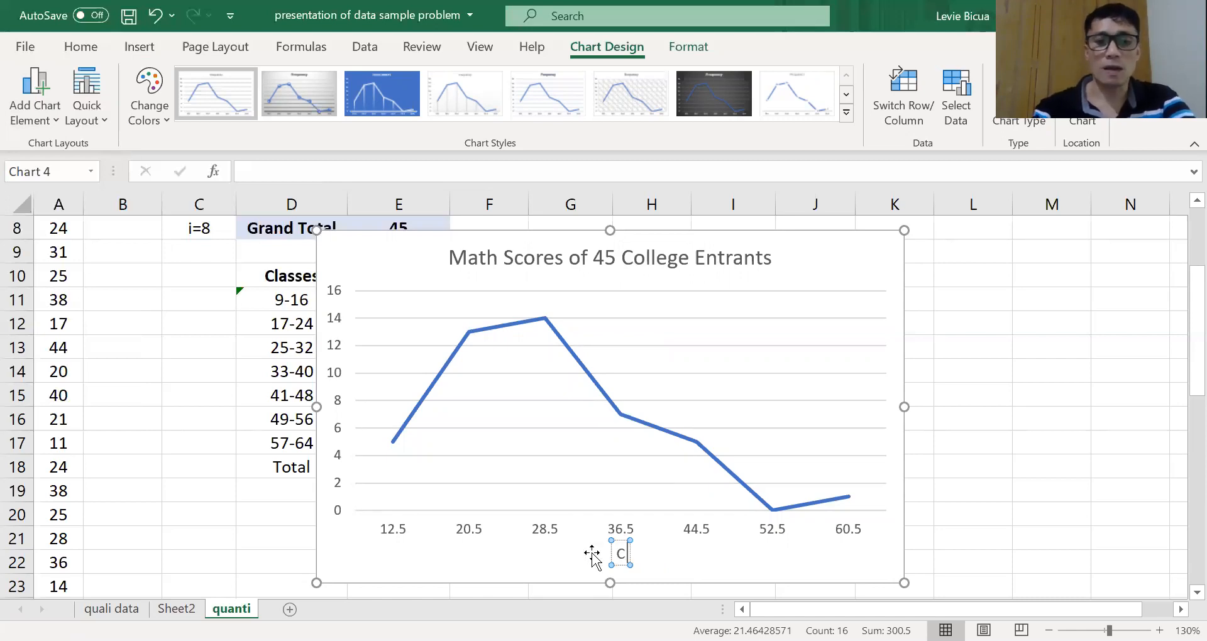
type("lass Mark")
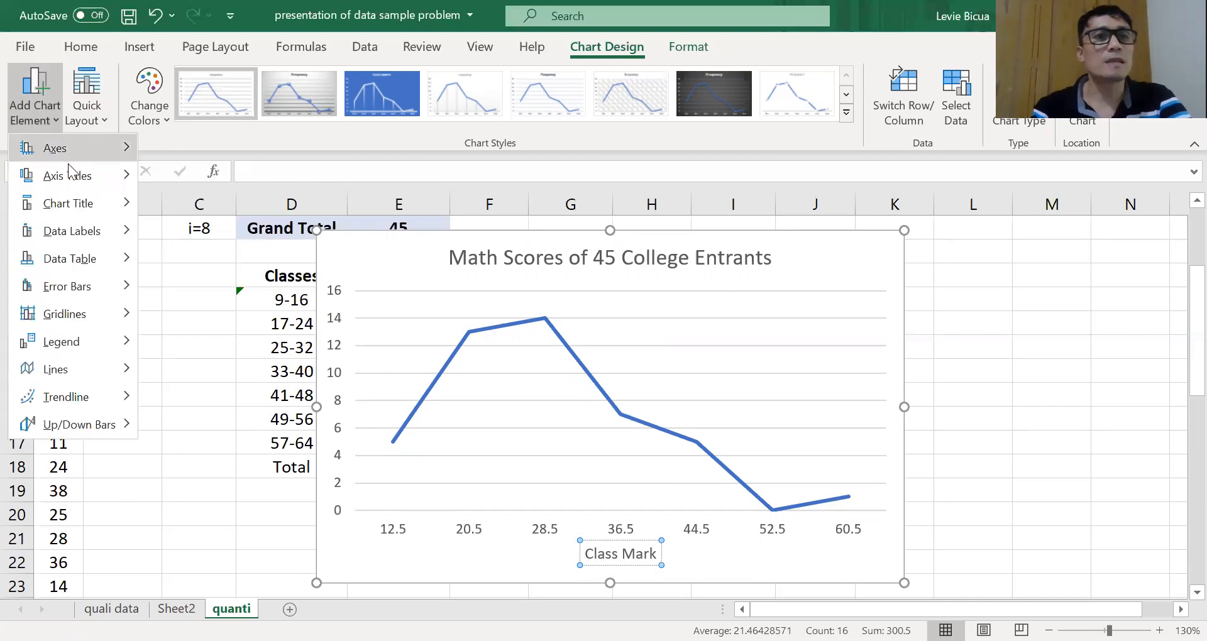
Step: Add a primary vertical axis title reading "Frequency" to the line chart and deselect the chart
mouse_move(76, 176)
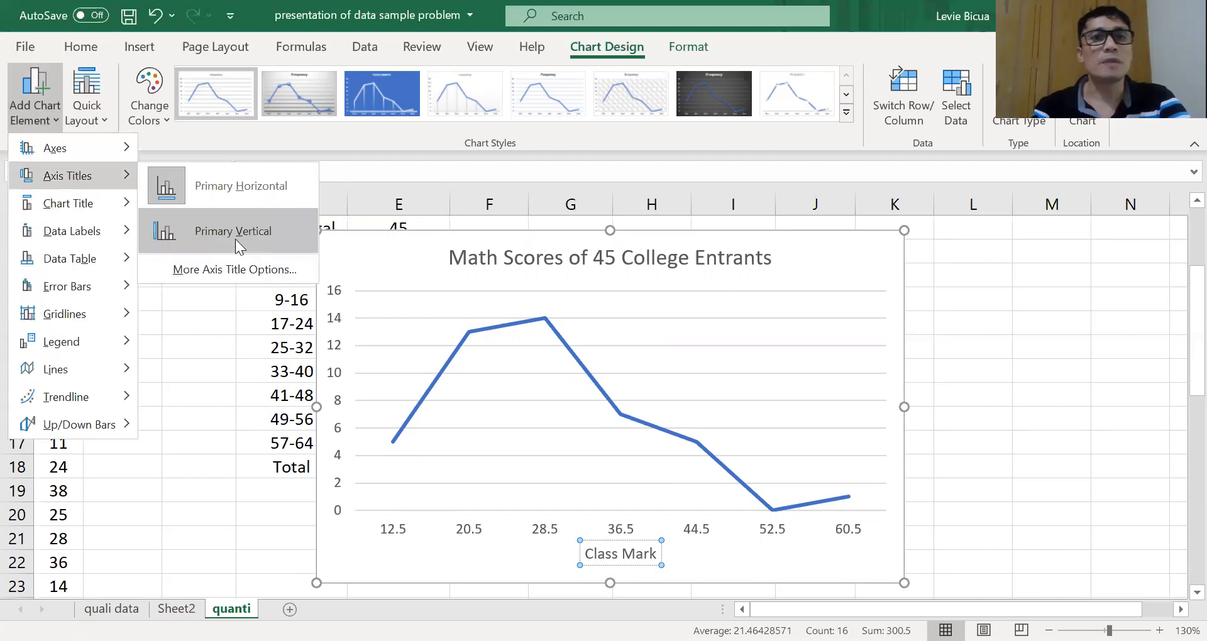
left_click(238, 246)
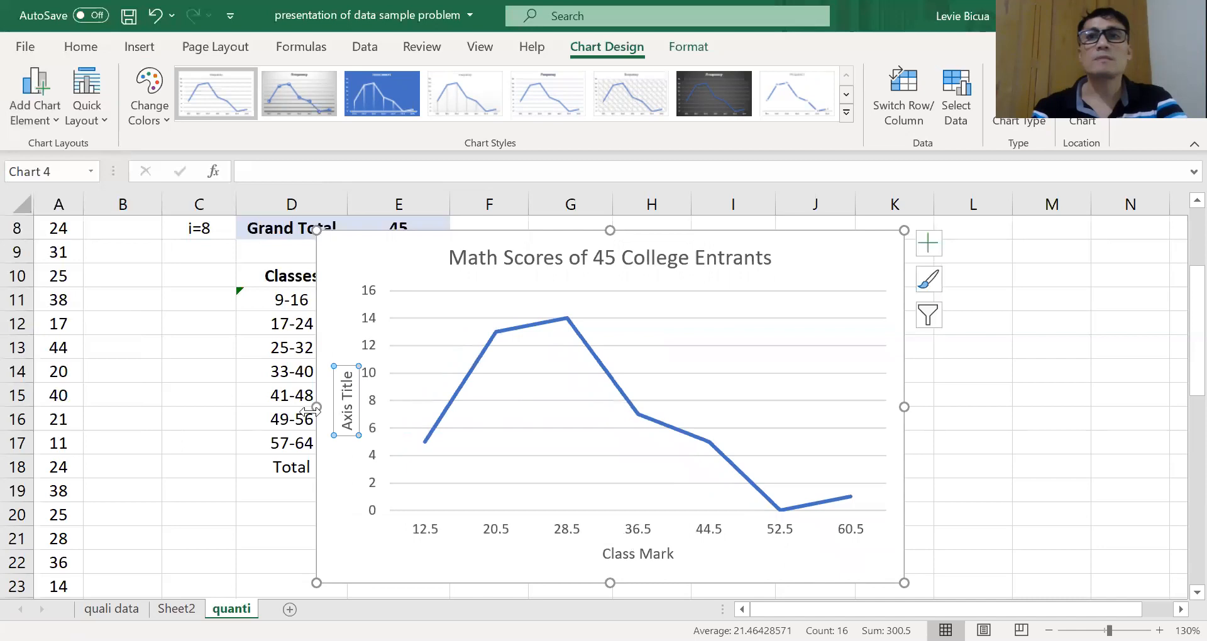
left_click(350, 425)
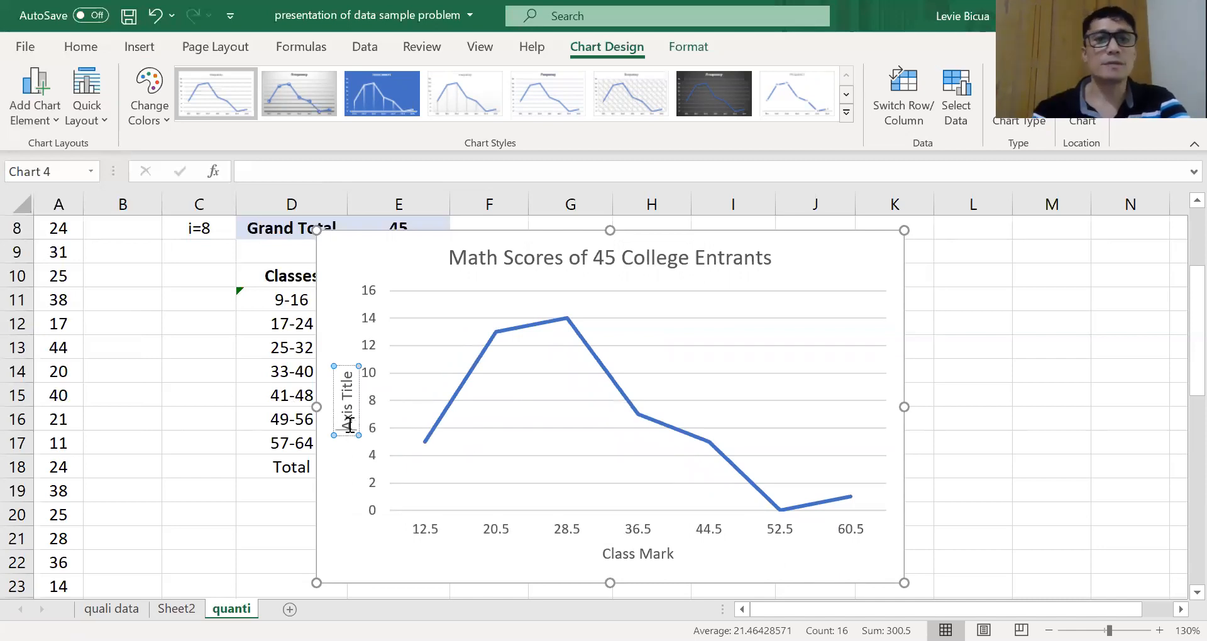
left_click_drag(350, 425, 350, 431)
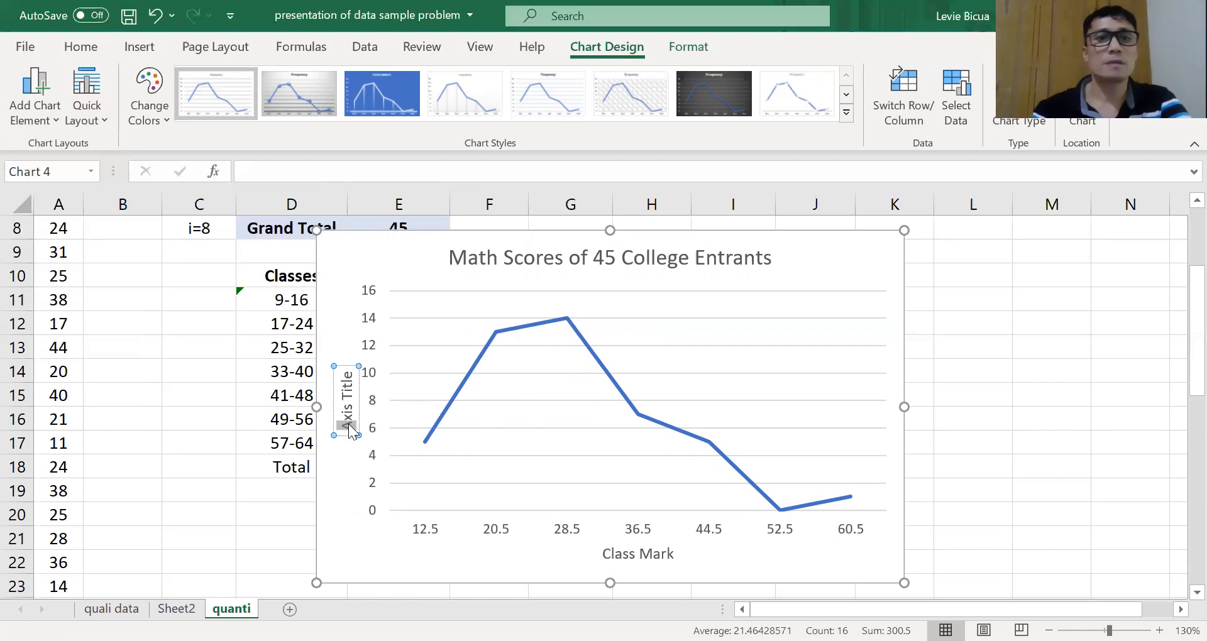
key("shift+Right")
key("shift+Right")
key("shift+Right")
key("shift+Right")
key("shift+Right")
key("shift+Right")
key("shift+Right")
key("shift+Right")
key("shift+Right")
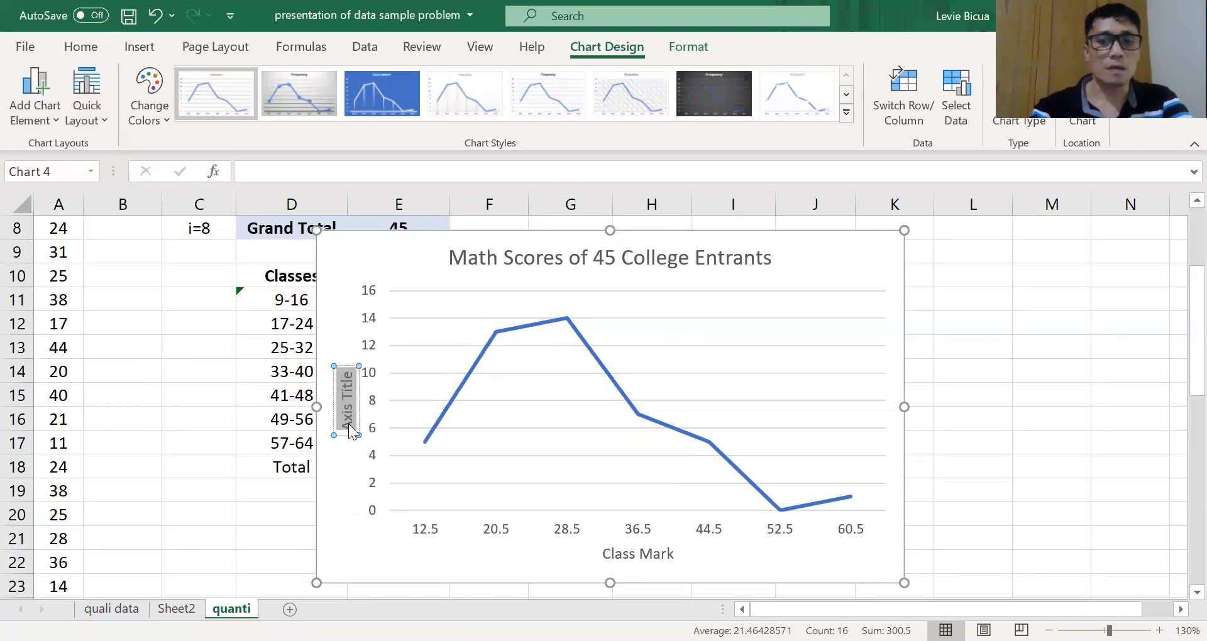
type("Frequency")
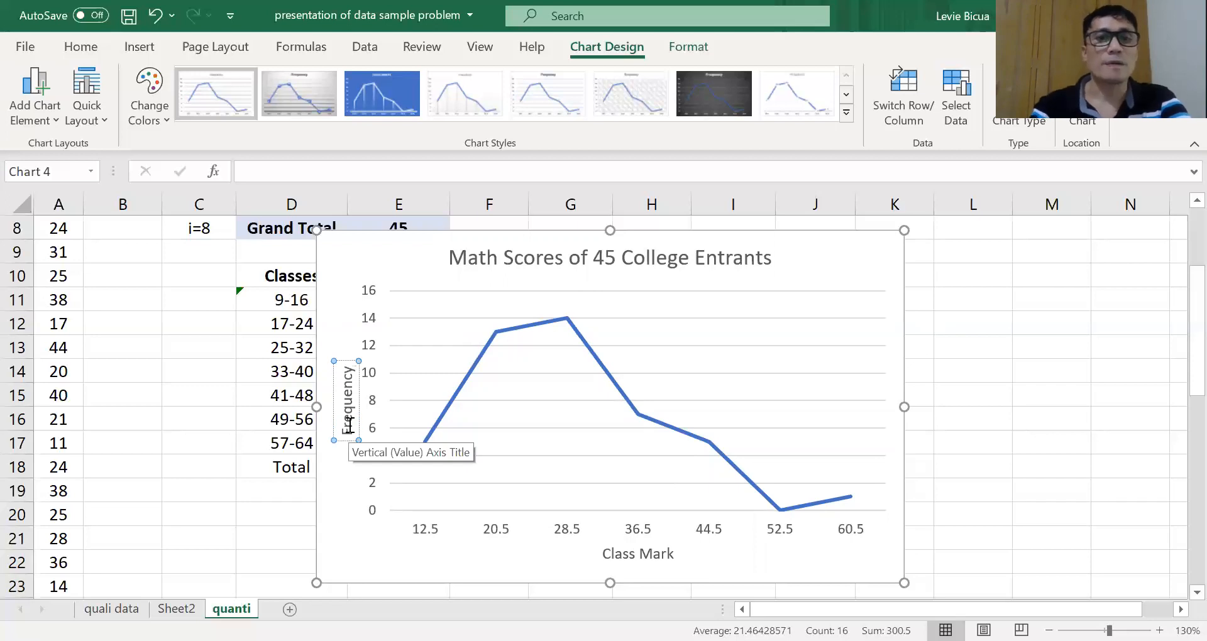
left_click(992, 511)
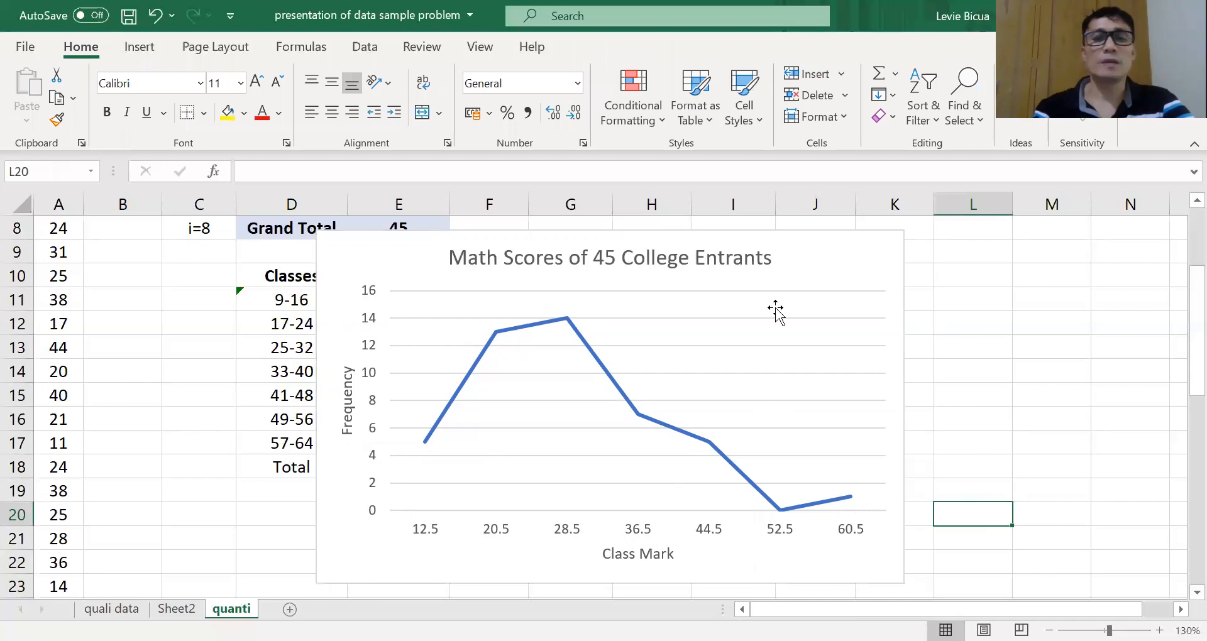